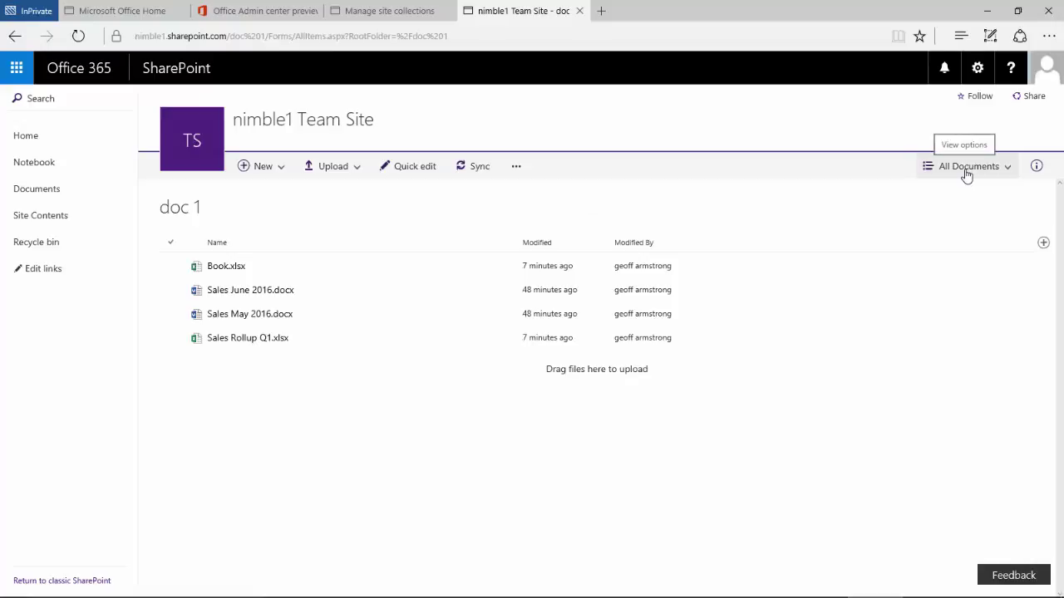
Switch the doc 1 library view to Tiles, back to List, then to Tiles again.
click(1009, 169)
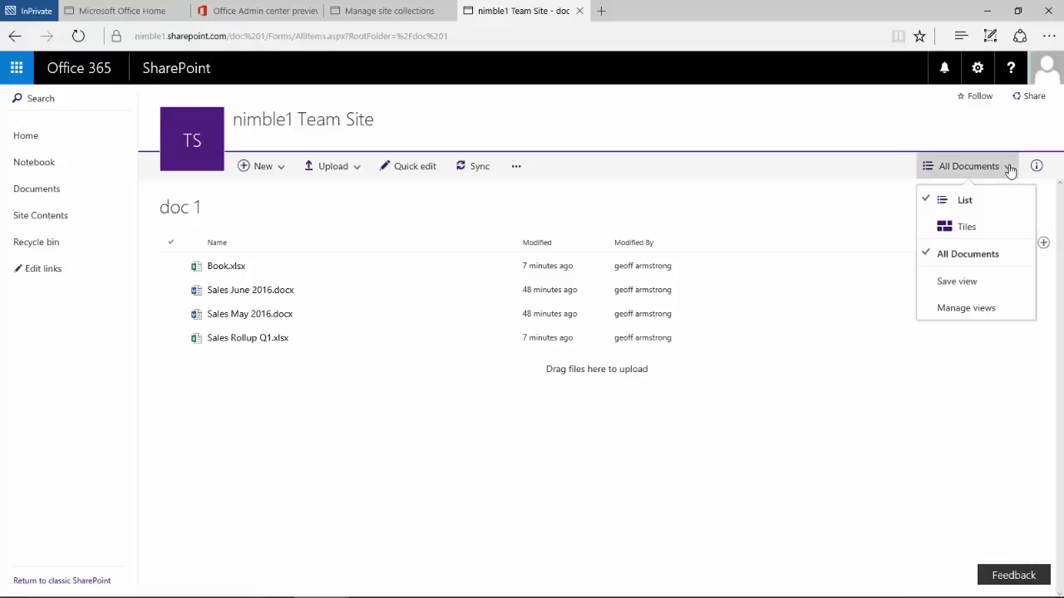
click(949, 228)
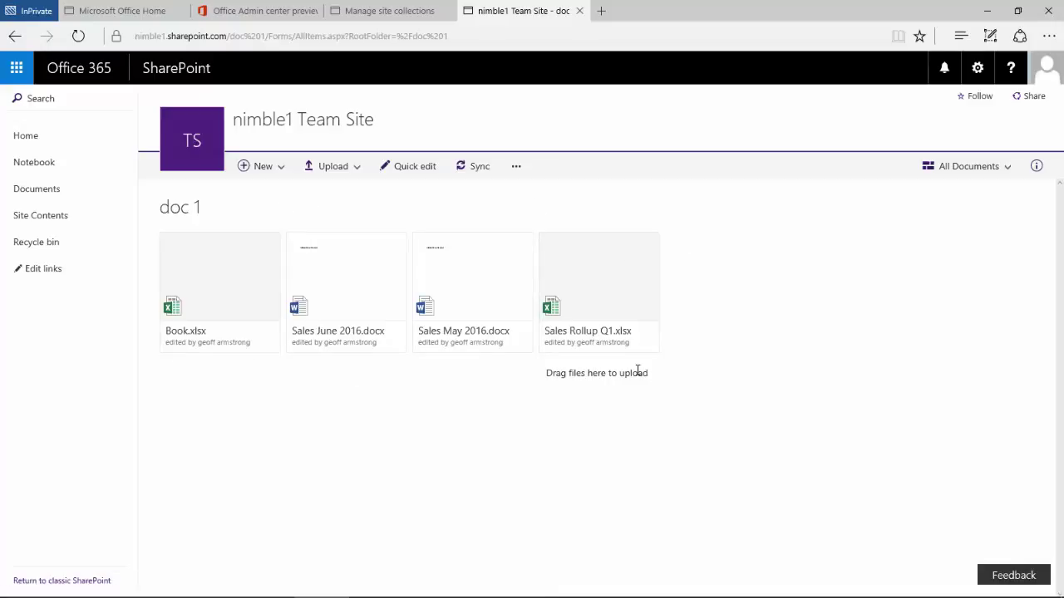
click(969, 171)
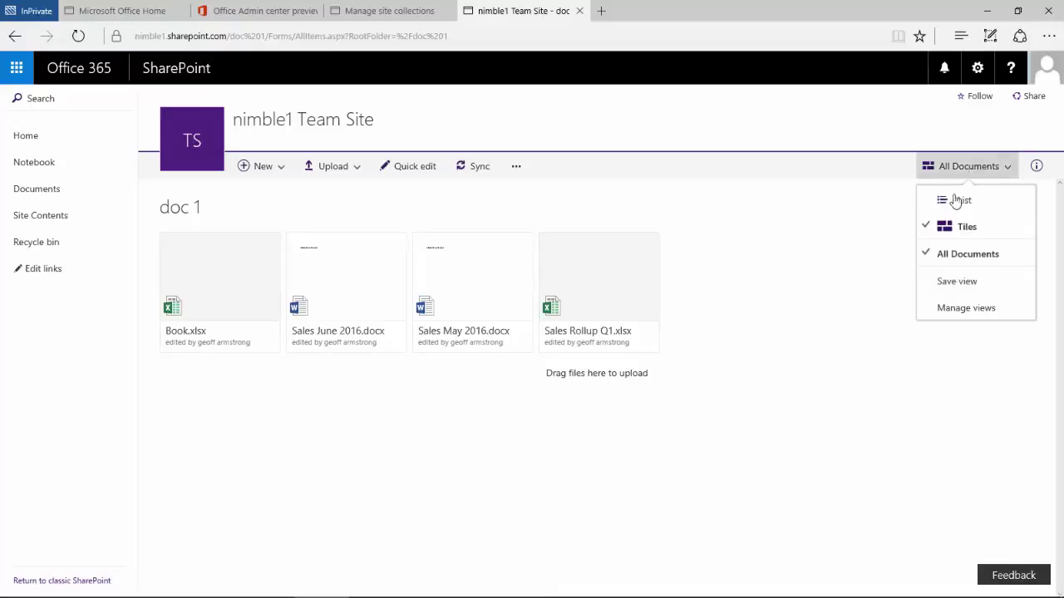
click(951, 203)
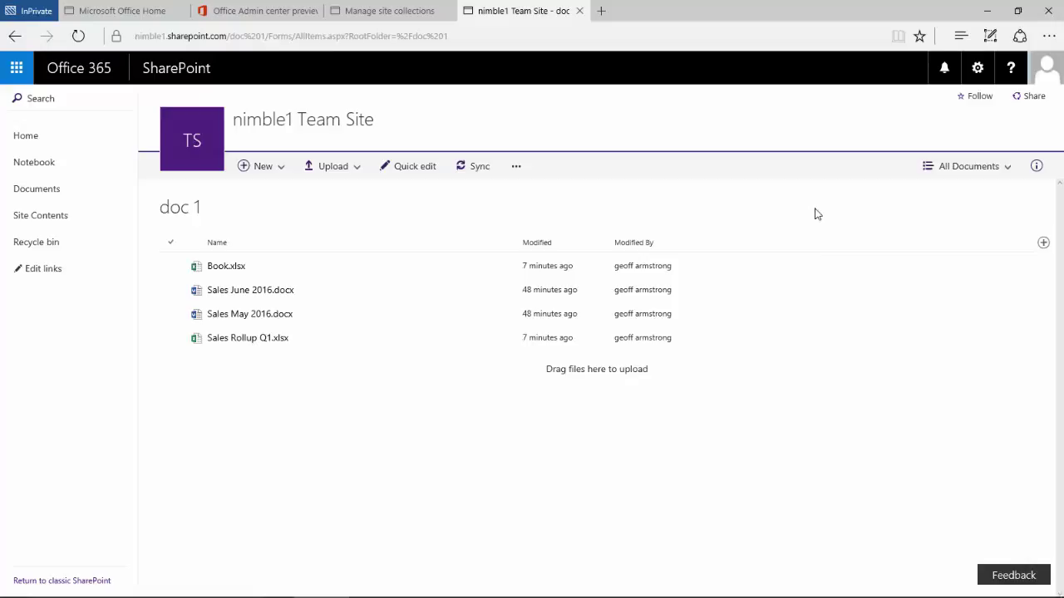
click(943, 171)
click(945, 225)
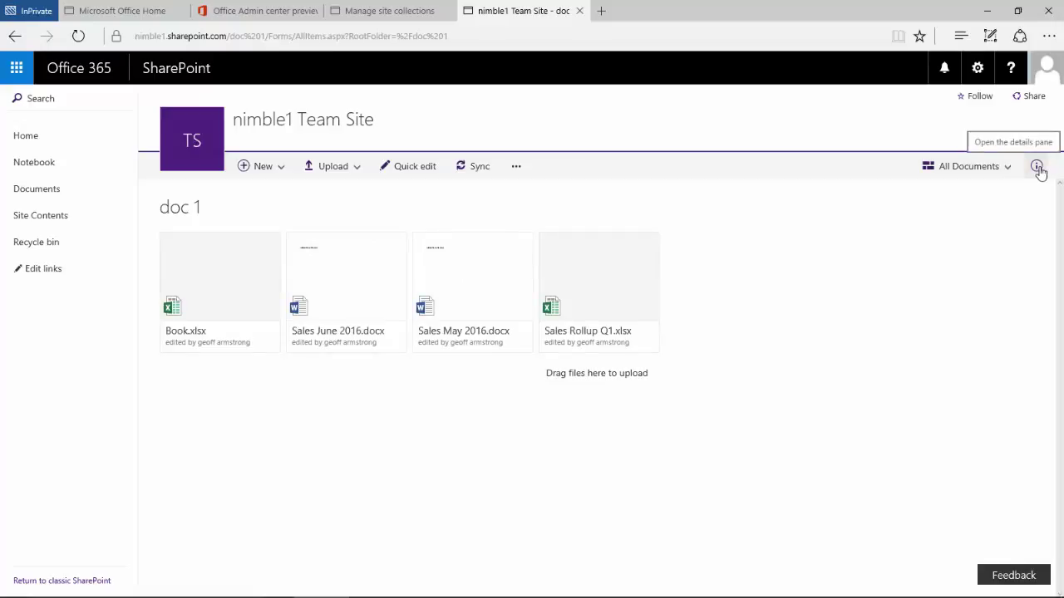
Open the doc 1 details pane and scroll through Recent Activity, Sharing and Information.
click(1037, 167)
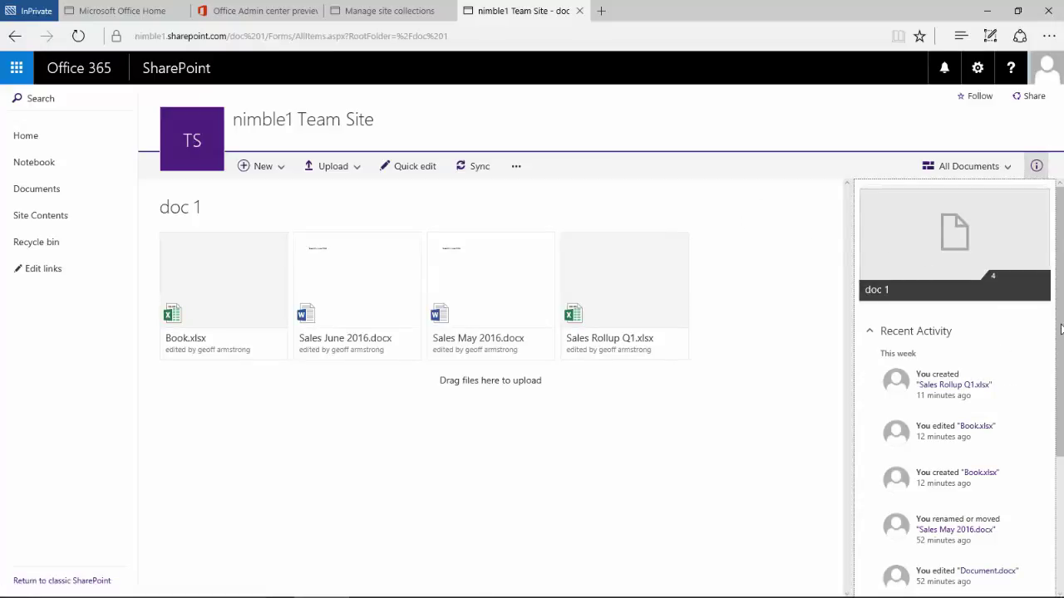
drag(1060, 330, 1062, 467)
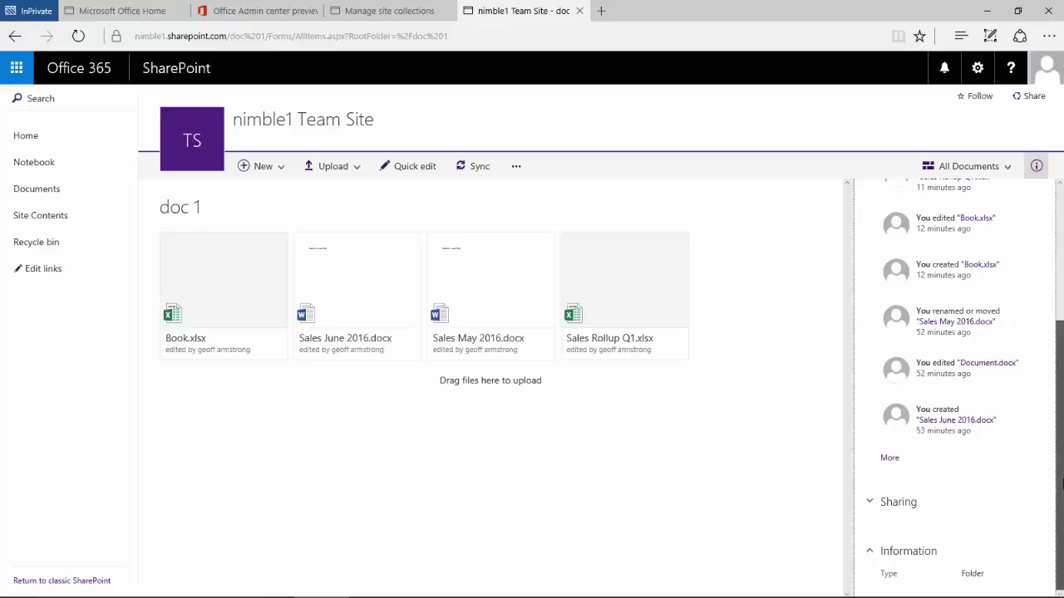
scroll(914, 291, up, 5)
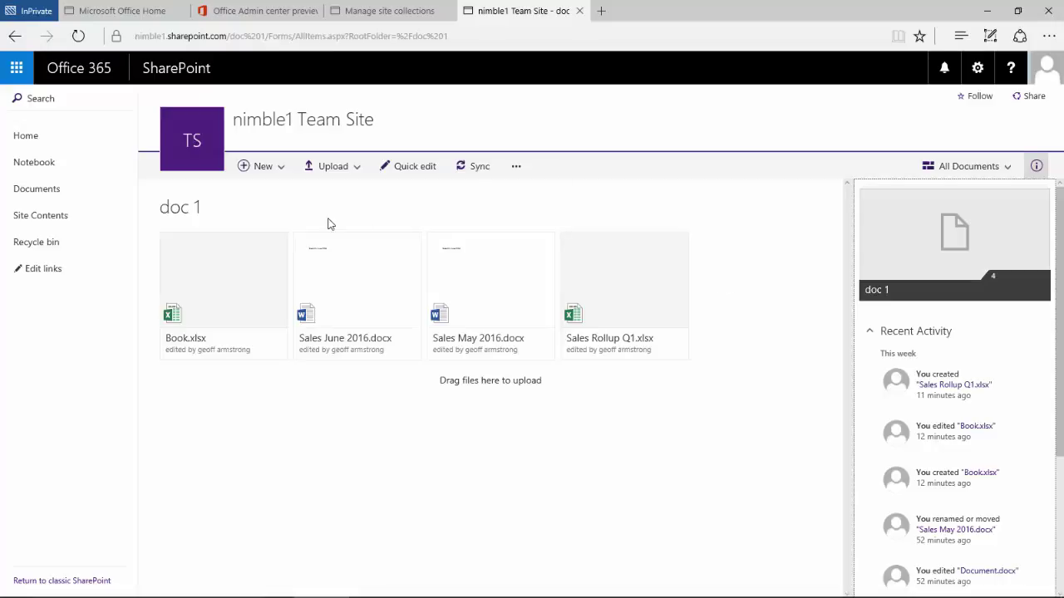
Select Book.xlsx, read its Properties and Information, then deselect it.
click(275, 246)
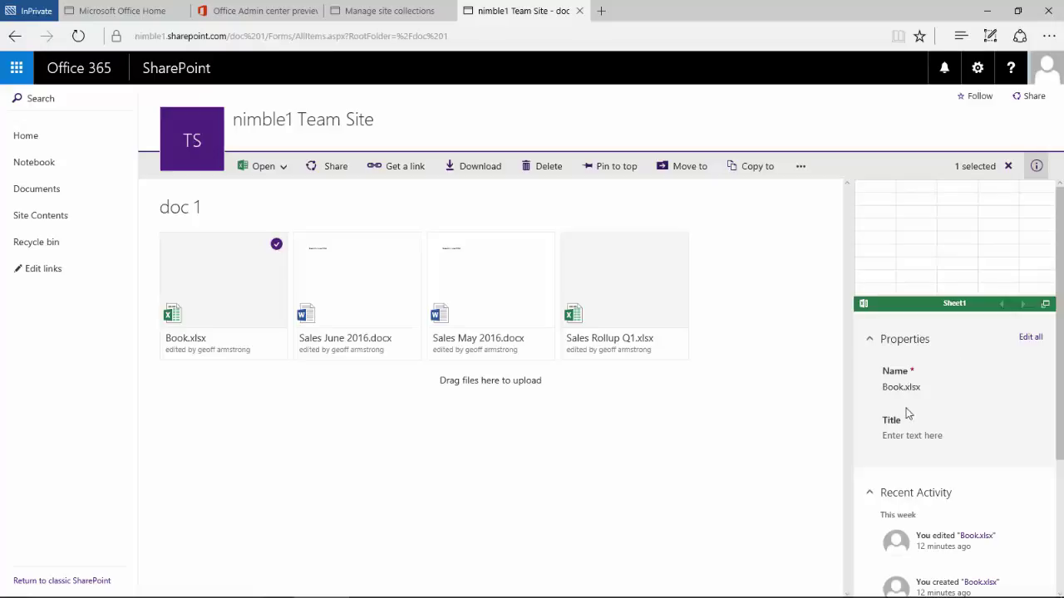
scroll(965, 429, down, 3)
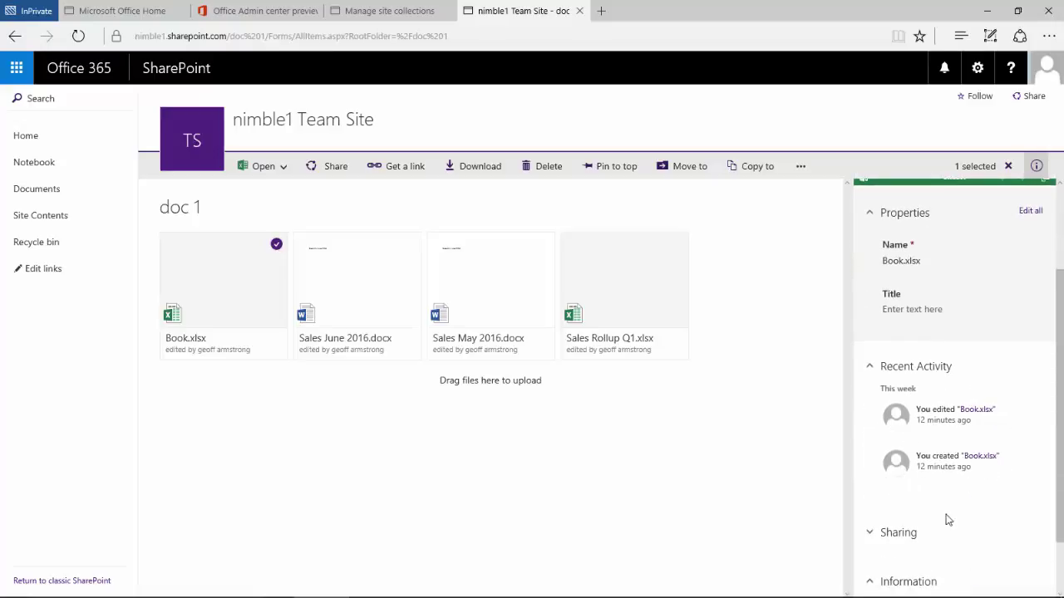
scroll(908, 445, up, 3)
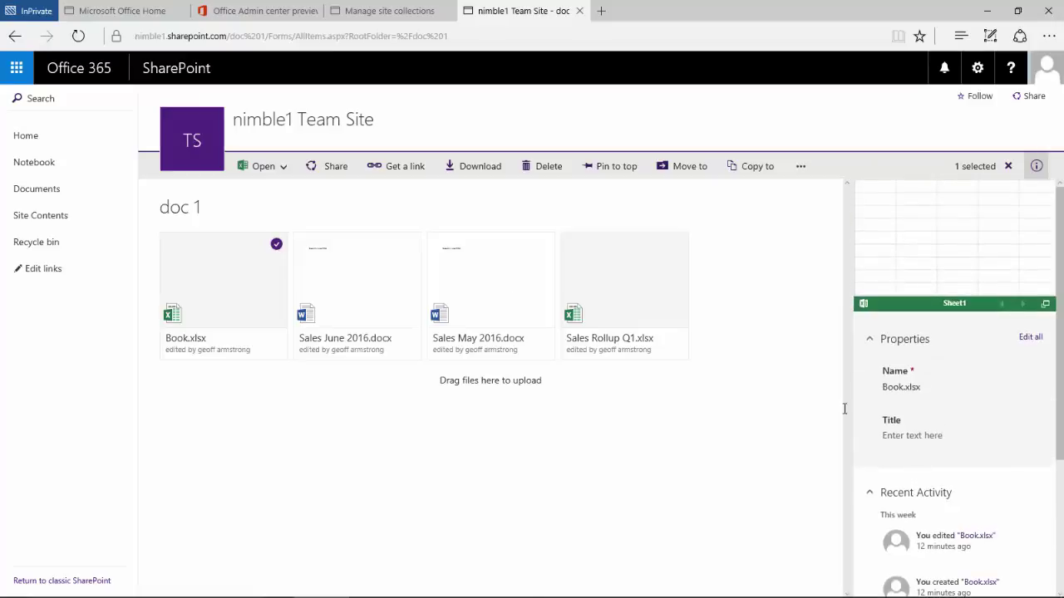
click(275, 248)
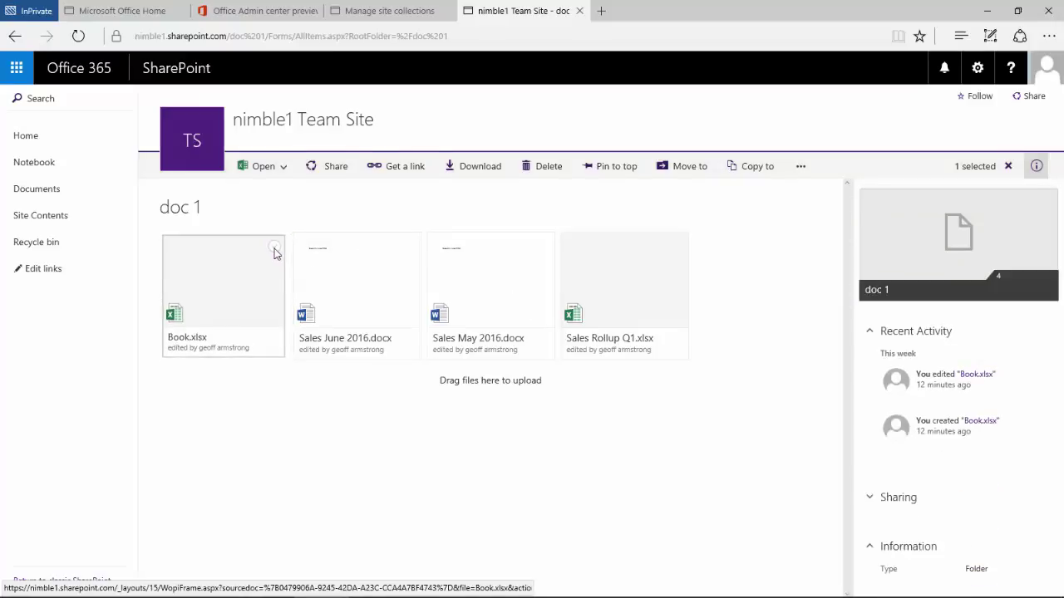
Review Sales June 2016.docx's details, then switch the selection to Sales May 2016.docx.
click(409, 245)
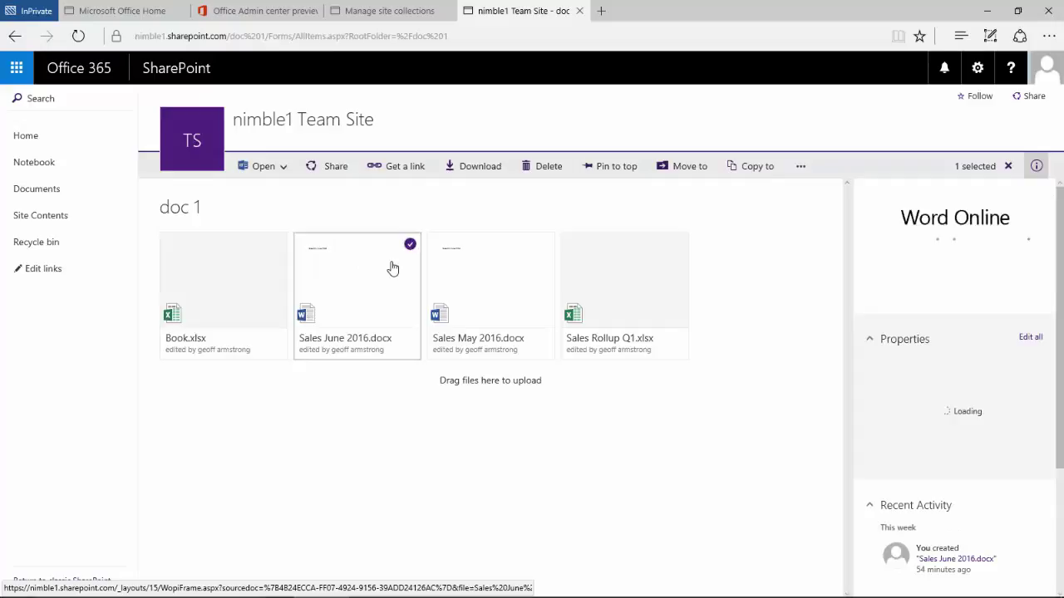
scroll(997, 333, down, 4)
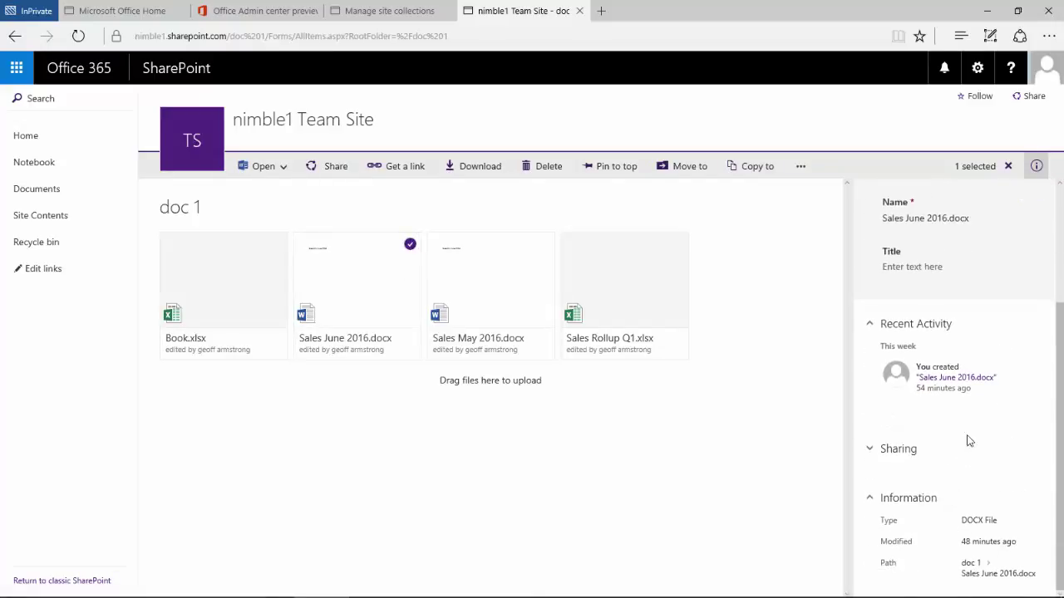
scroll(969, 416, up, 4)
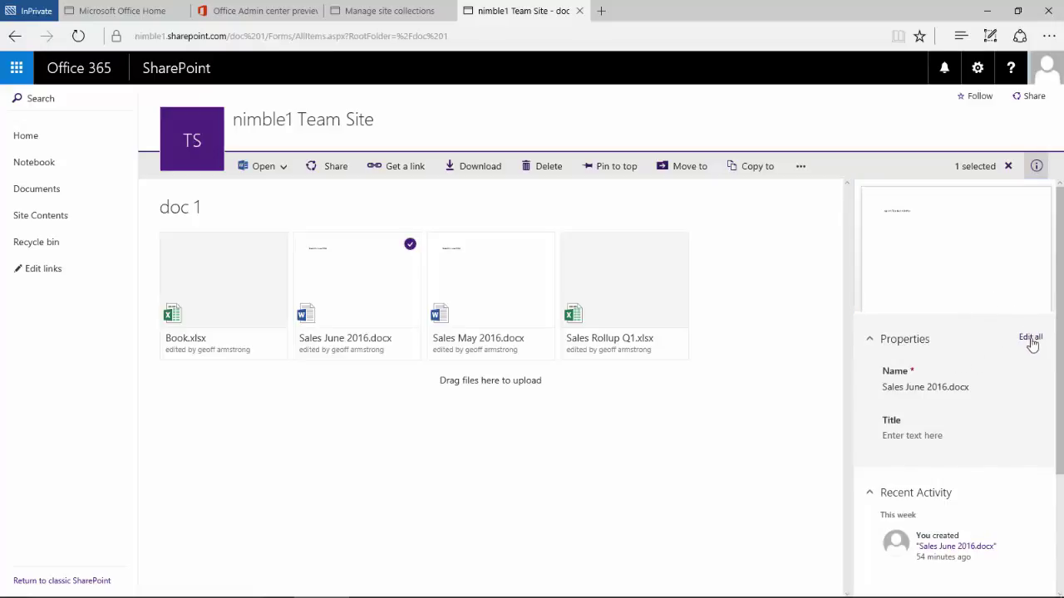
scroll(991, 369, down, 4)
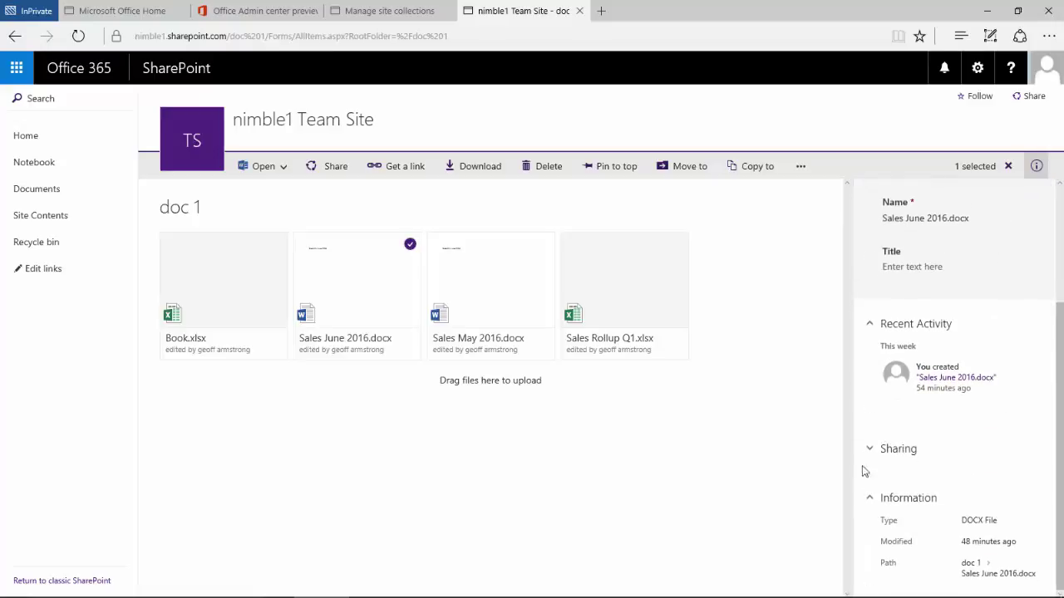
scroll(915, 429, up, 4)
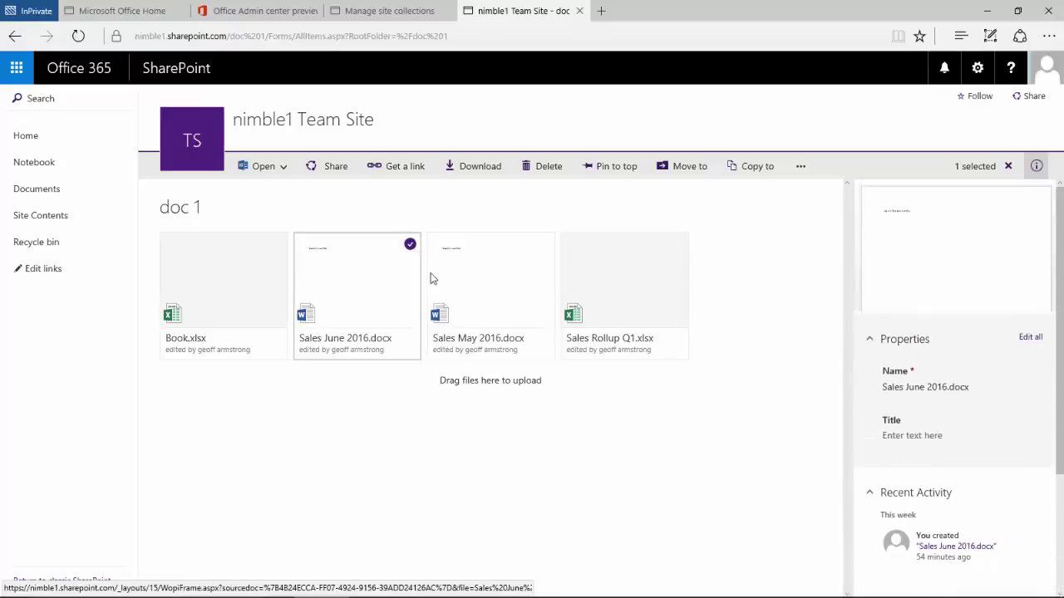
click(408, 247)
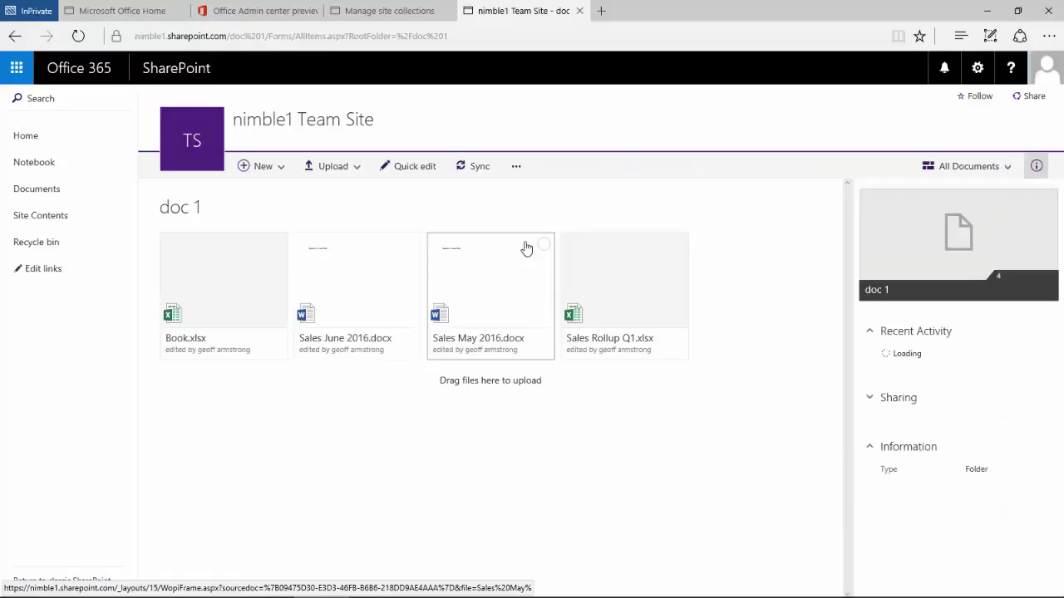
click(542, 245)
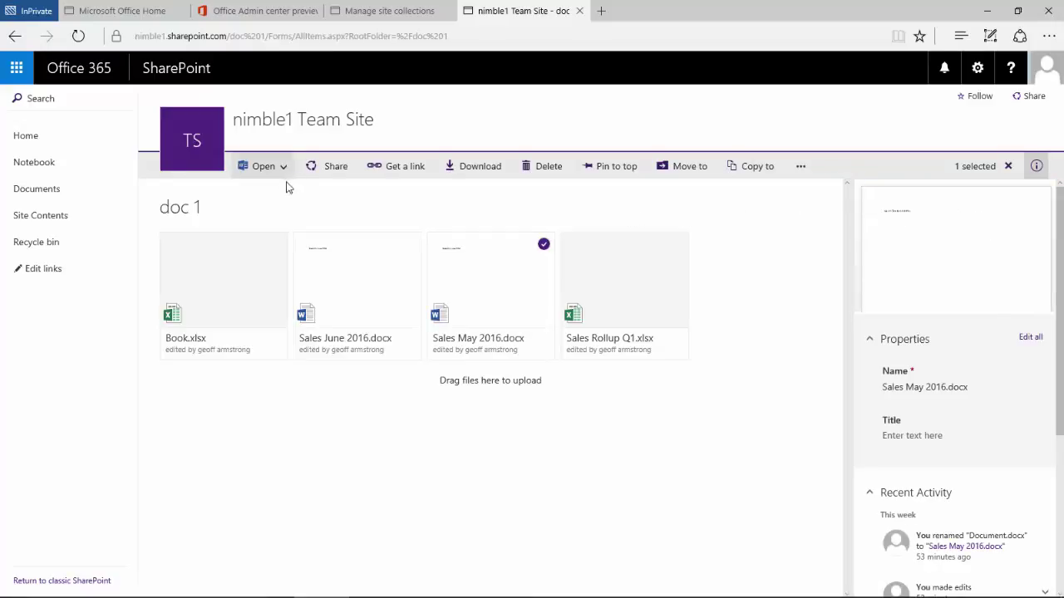
Move the selection from Sales May 2016.docx to Sales June 2016.docx and pin it to the top.
click(542, 245)
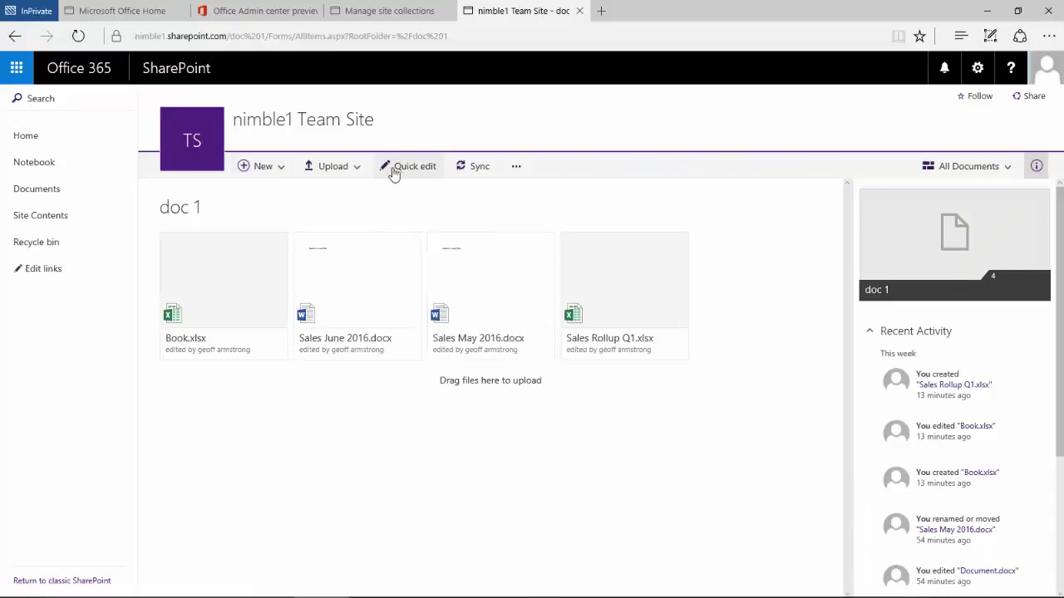
click(409, 245)
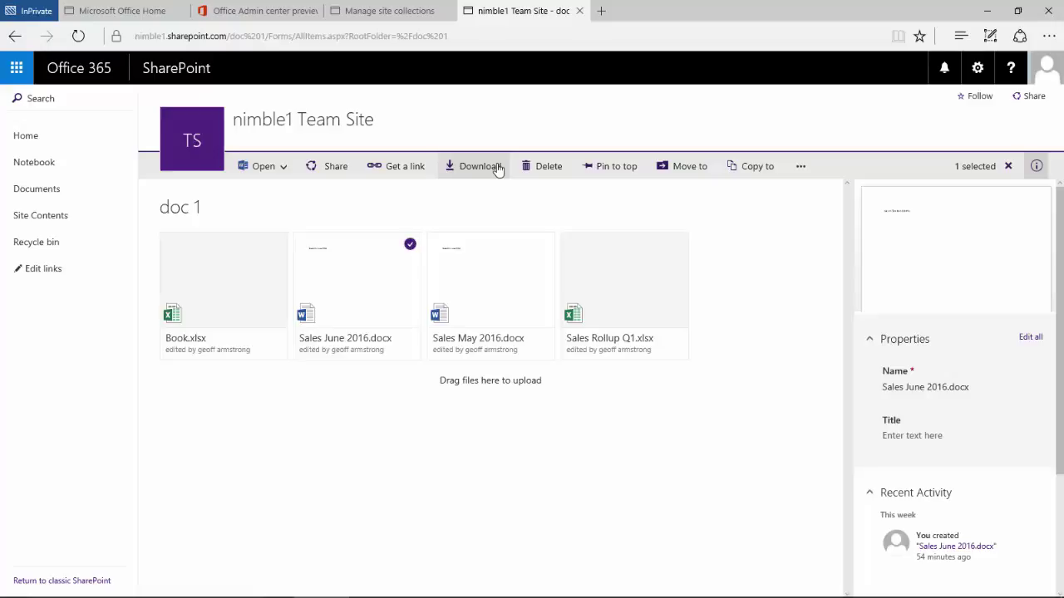
click(614, 169)
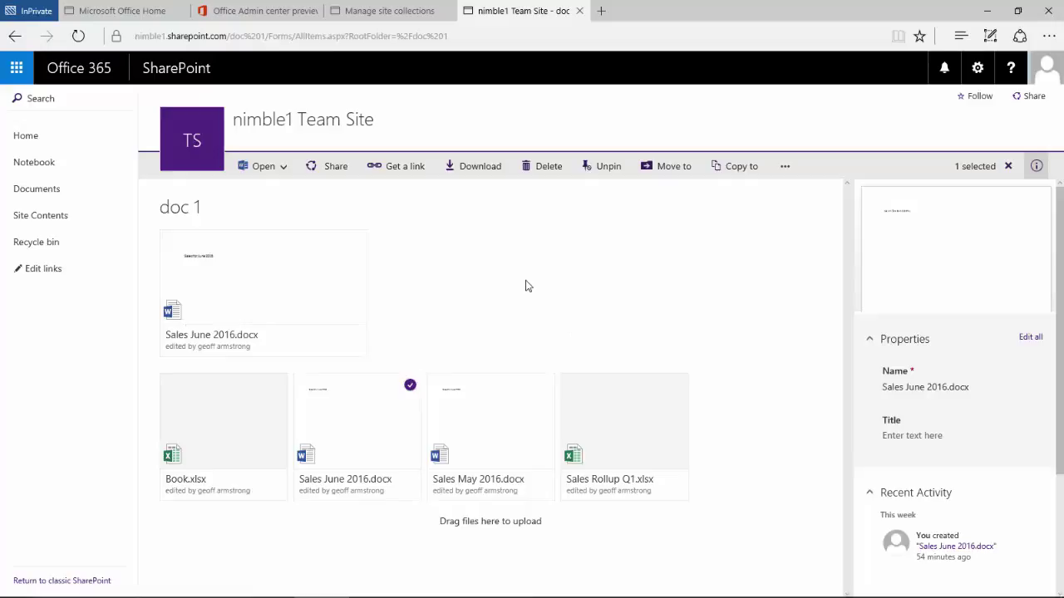
Clear the file selection and display the doc 1 library in List view.
click(483, 263)
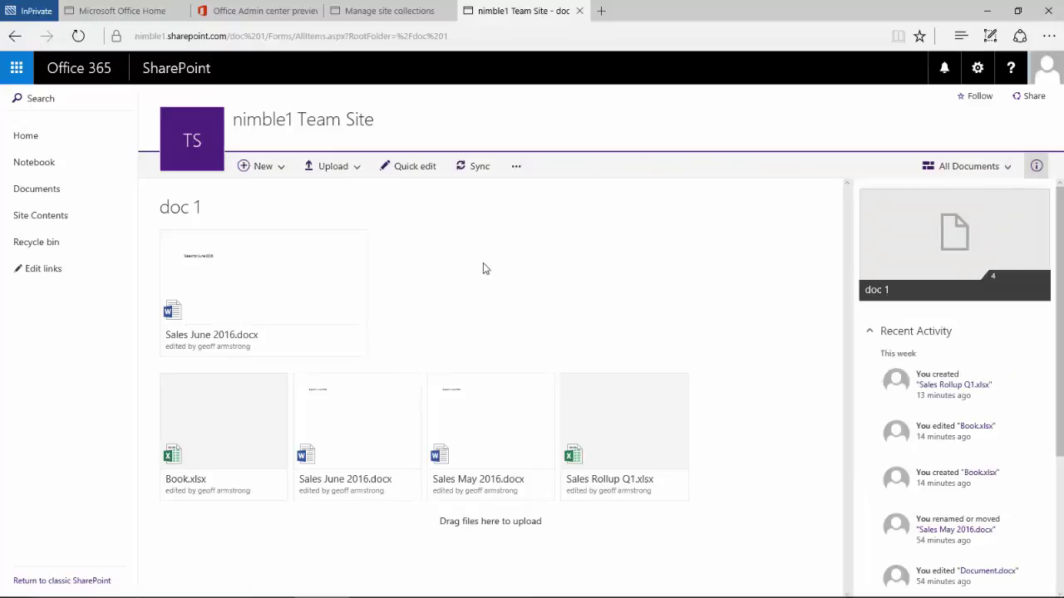
click(971, 166)
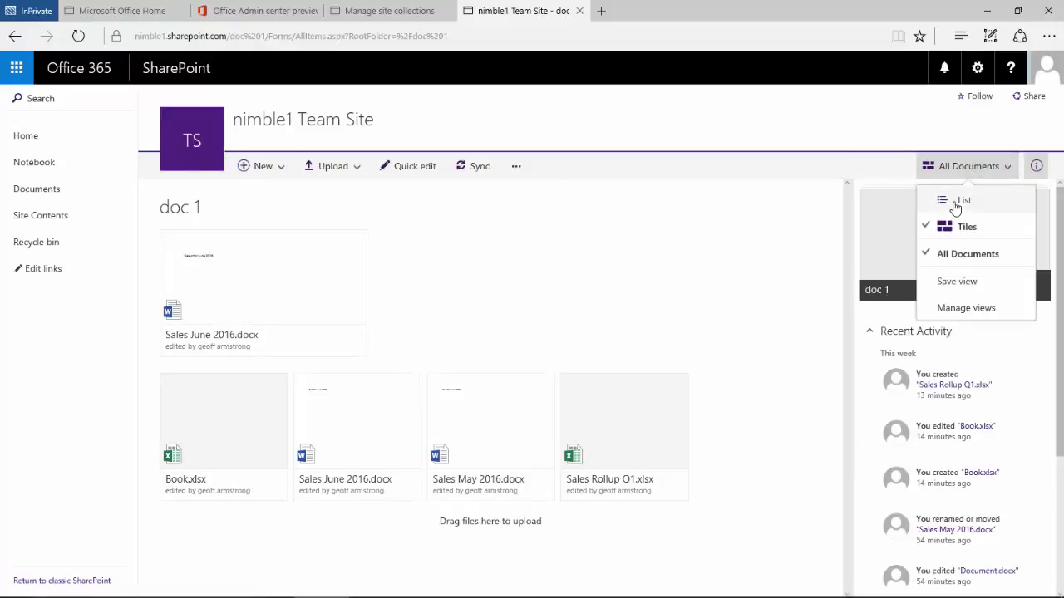
click(955, 201)
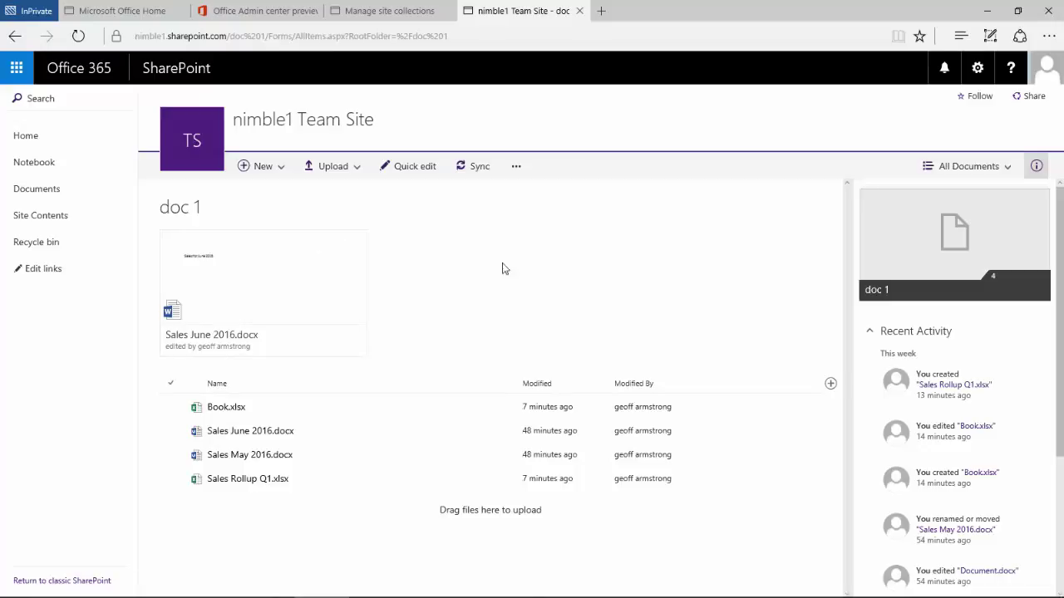
In Tiles view, unpin the Sales June 2016.docx card, then return to List view.
click(974, 168)
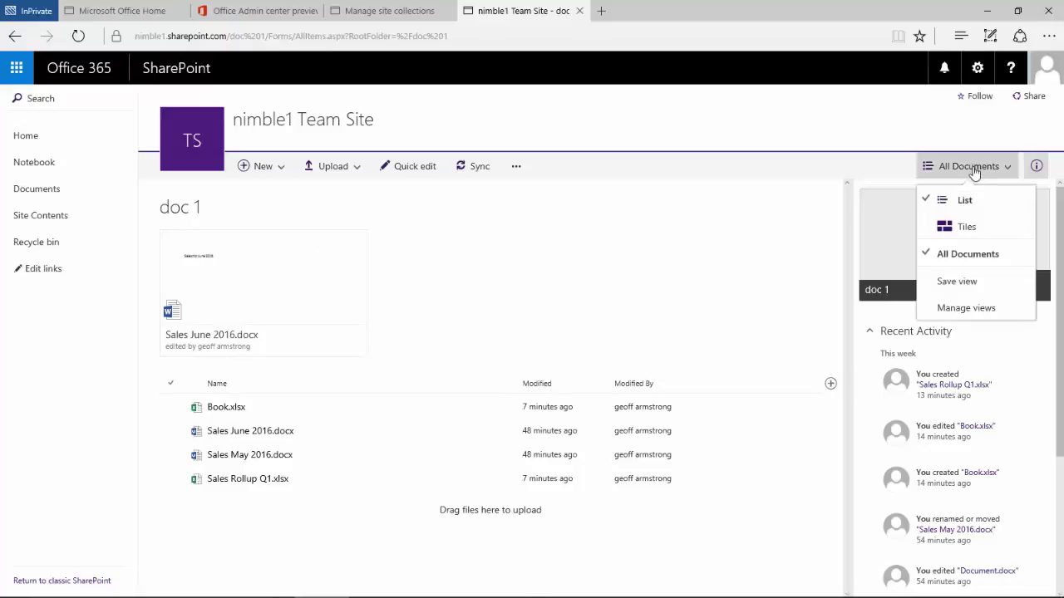
click(964, 227)
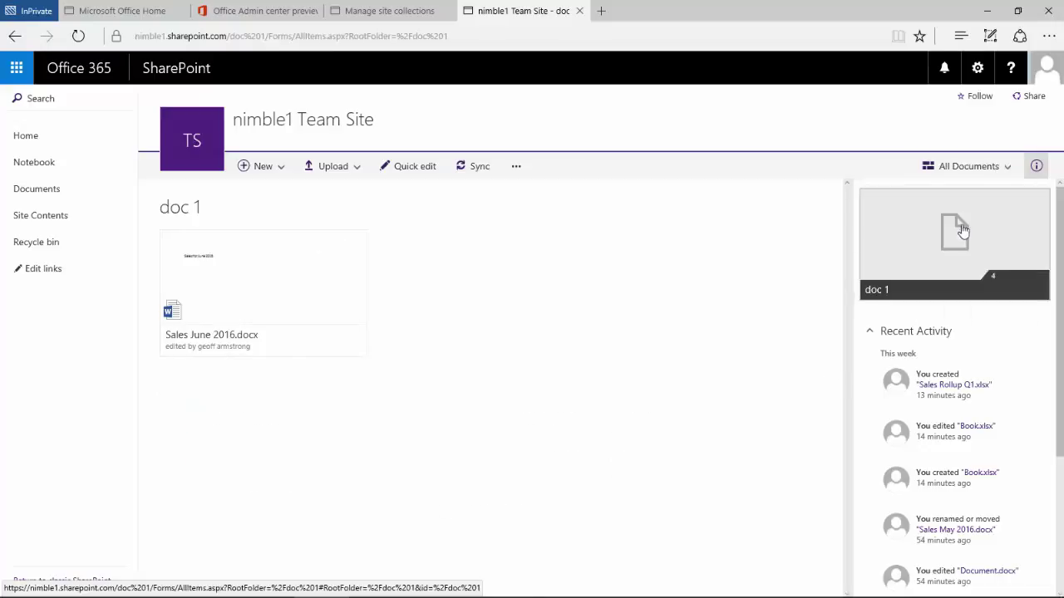
click(353, 245)
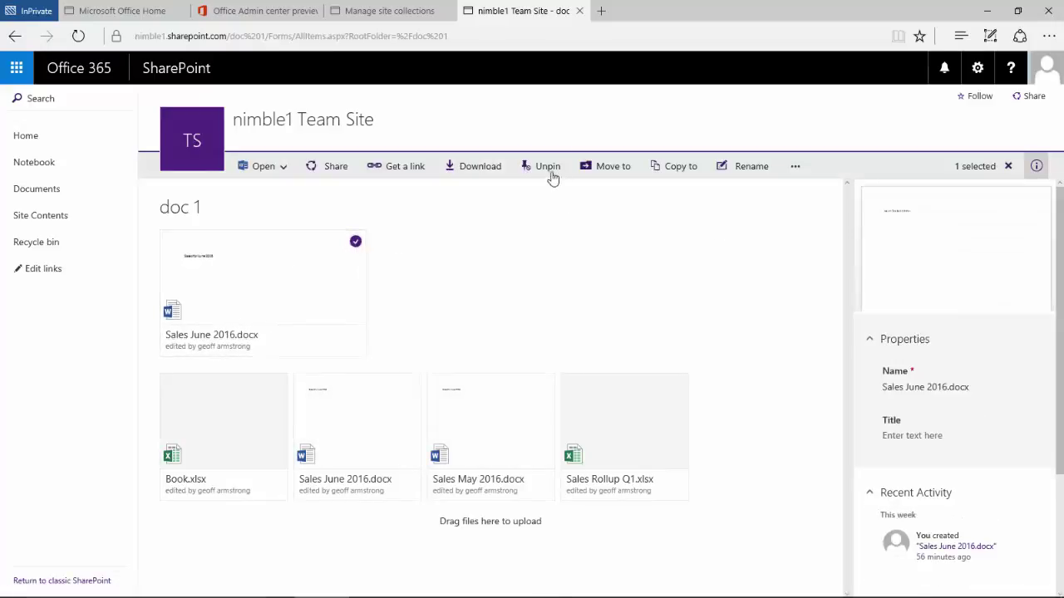
click(548, 167)
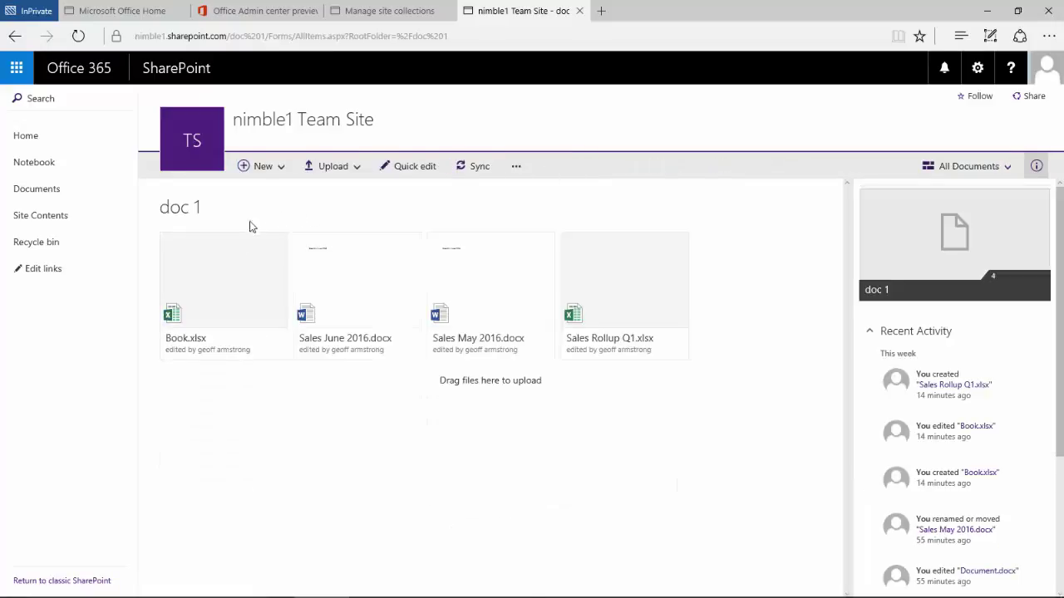
click(948, 173)
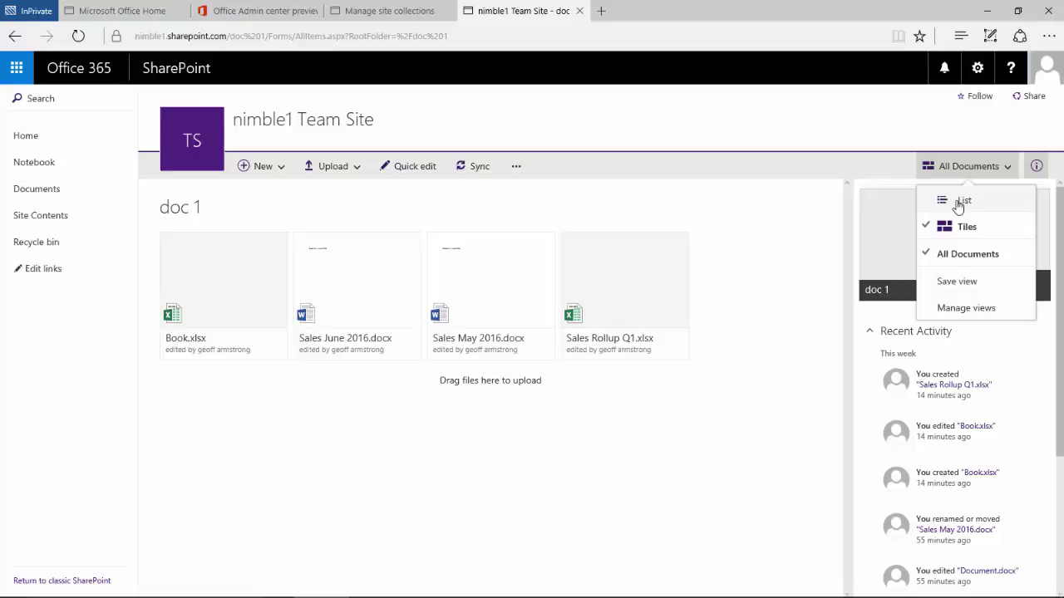
click(961, 201)
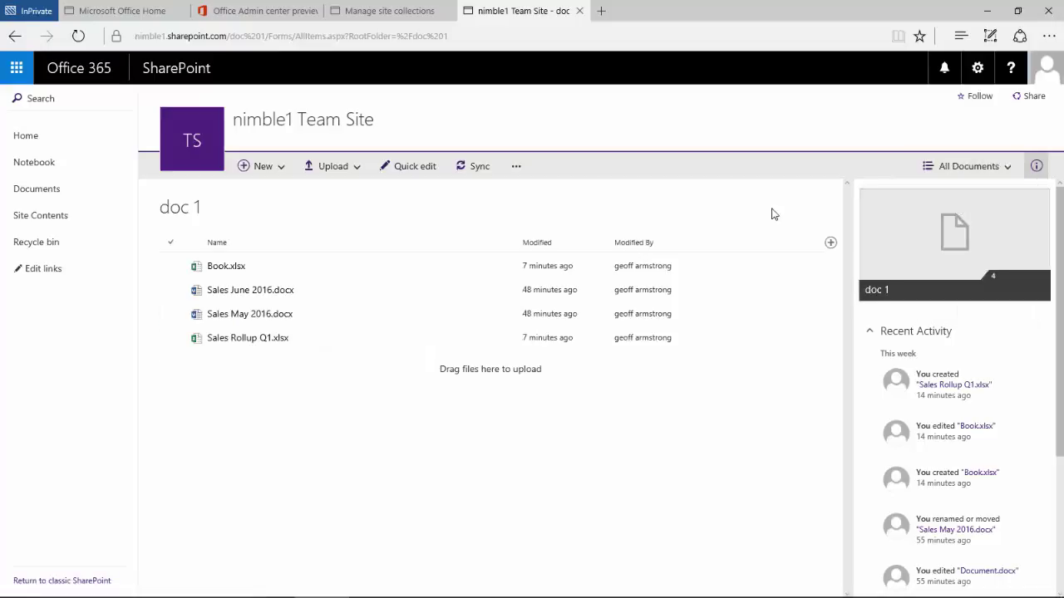
Show the library as Tiles, select Sales June 2016.docx, and browse its '...' more-actions menu.
click(950, 171)
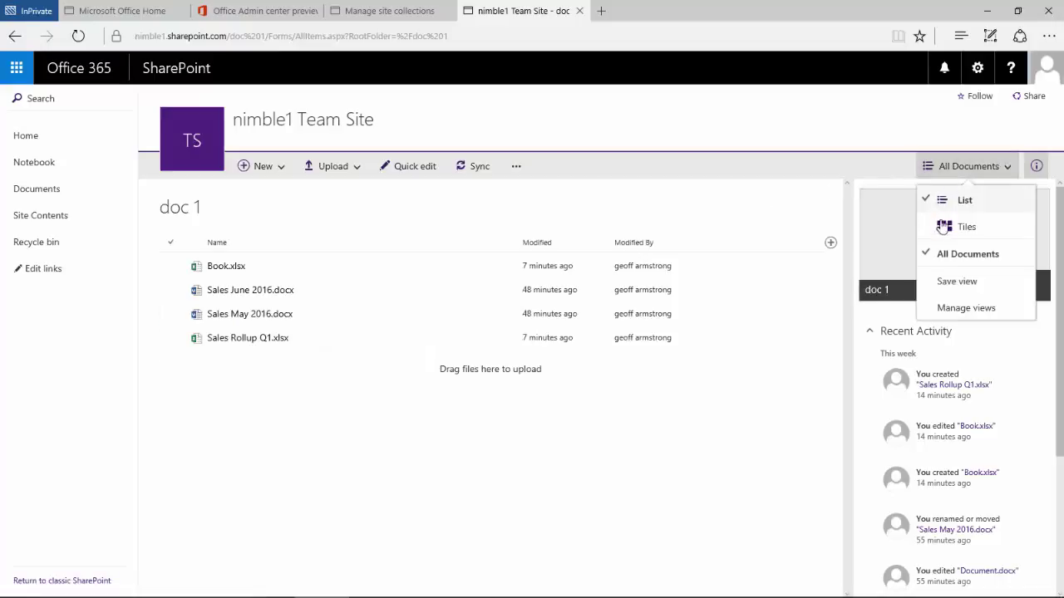
click(955, 226)
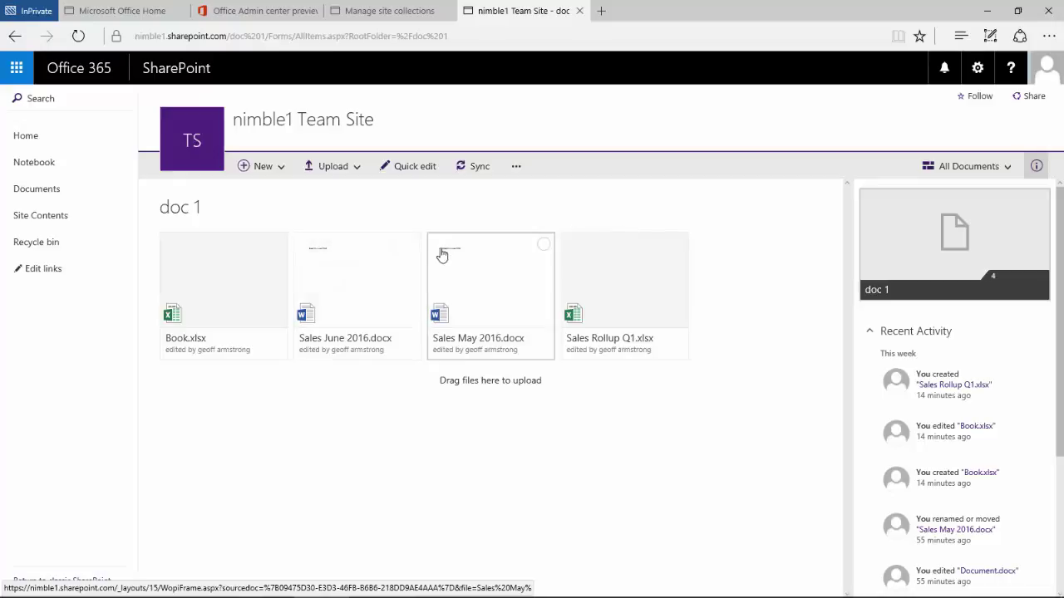
click(410, 245)
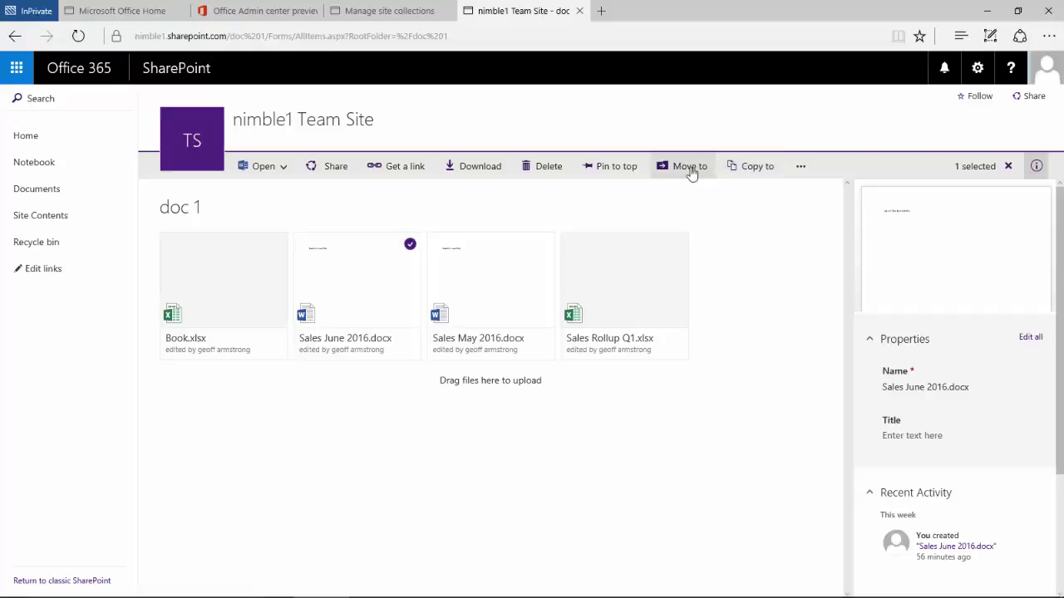
click(801, 167)
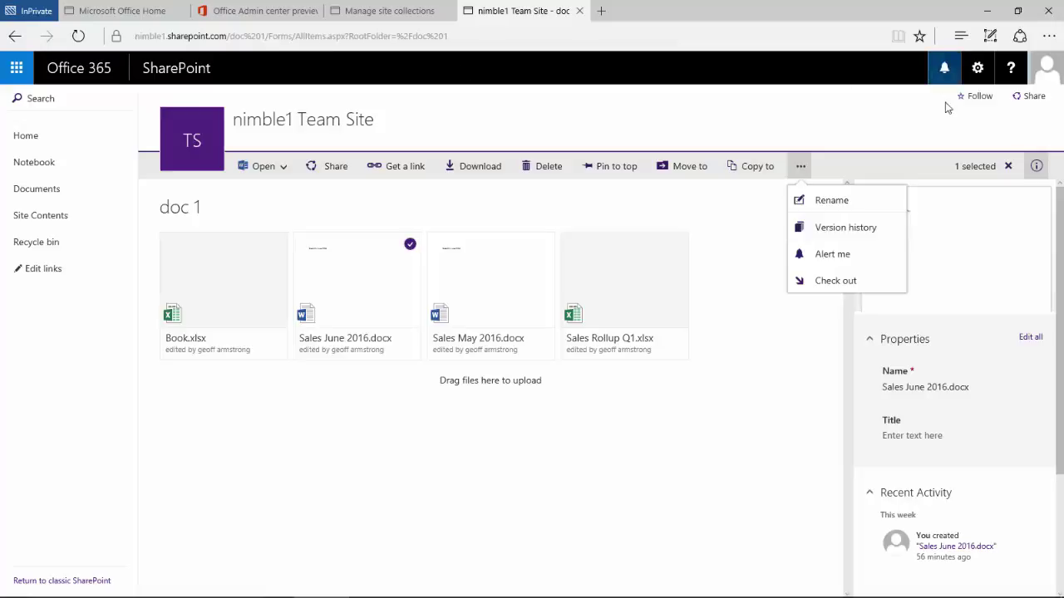
click(733, 200)
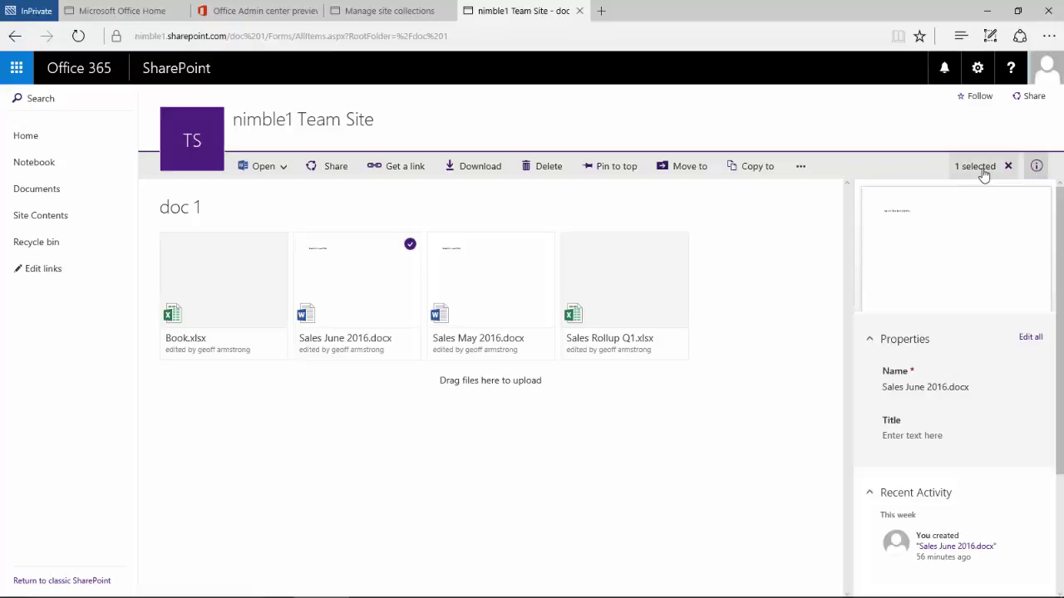
Clear the selection, return to List view, and preview Book.xlsx's actions before deselecting it.
click(766, 238)
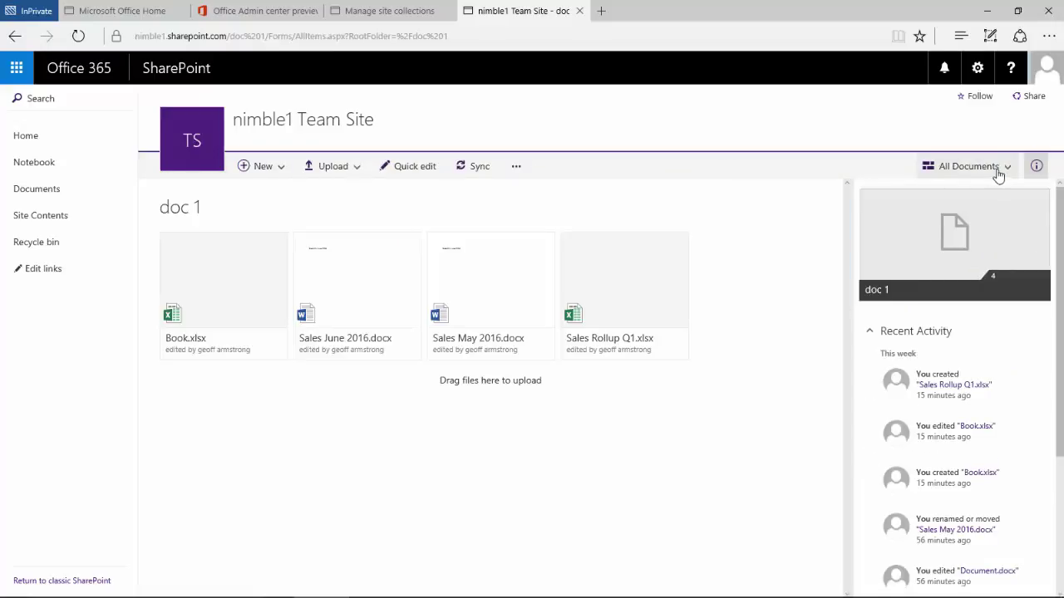
click(1008, 166)
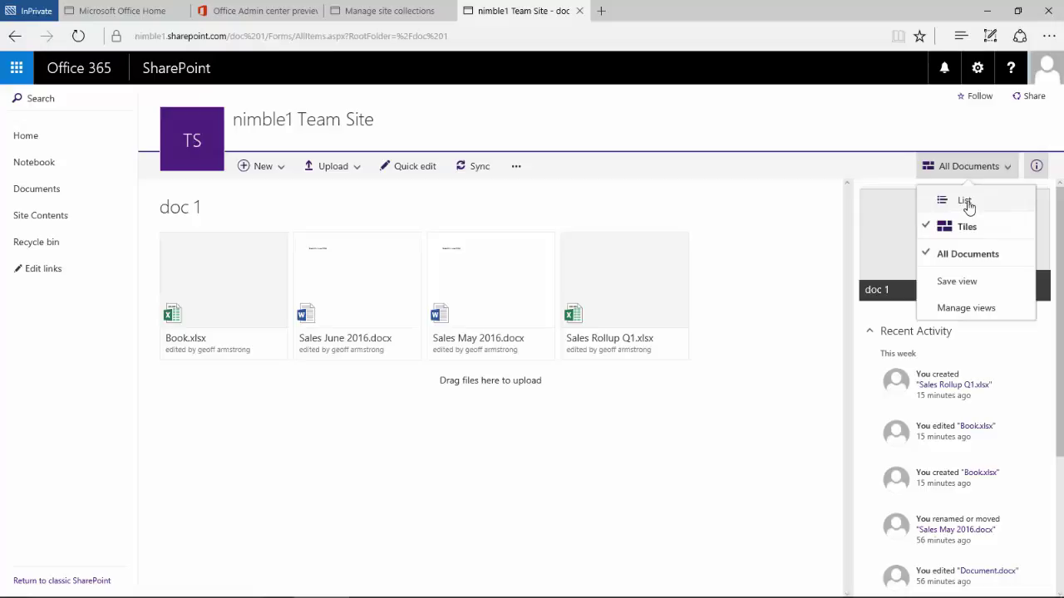
click(965, 202)
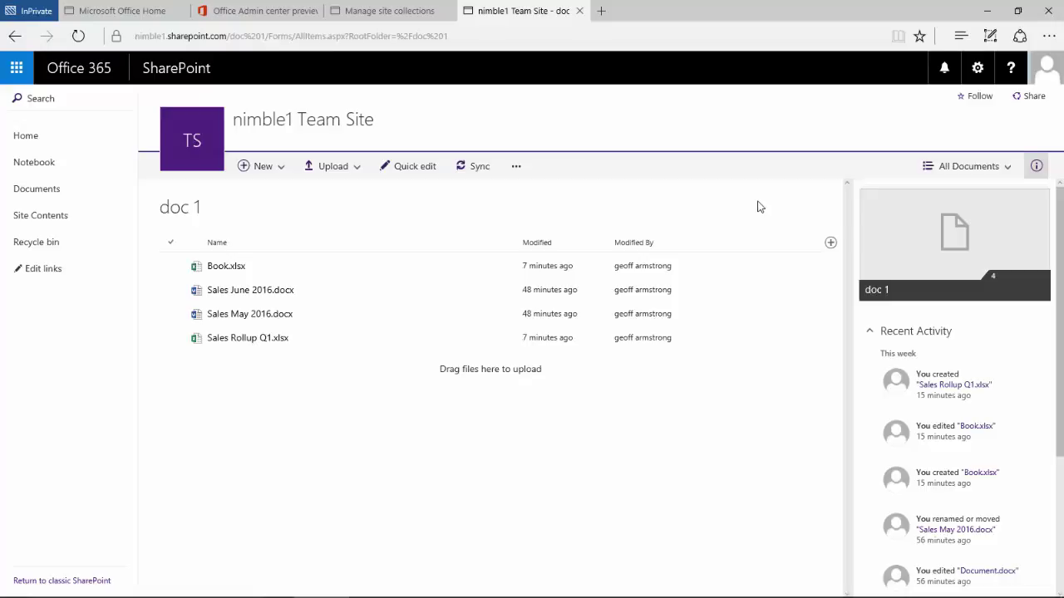
click(511, 268)
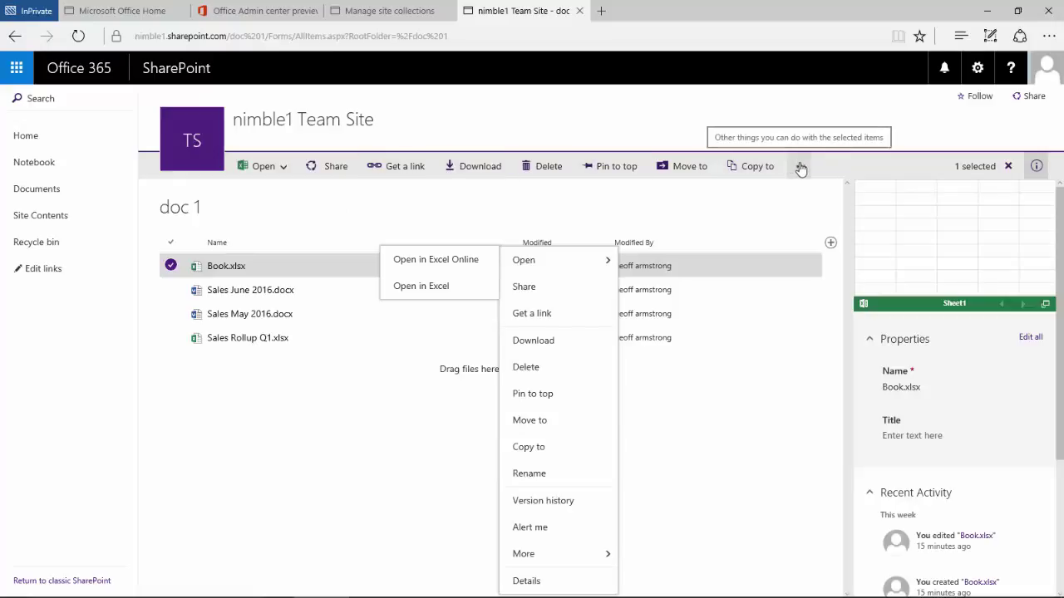
click(397, 200)
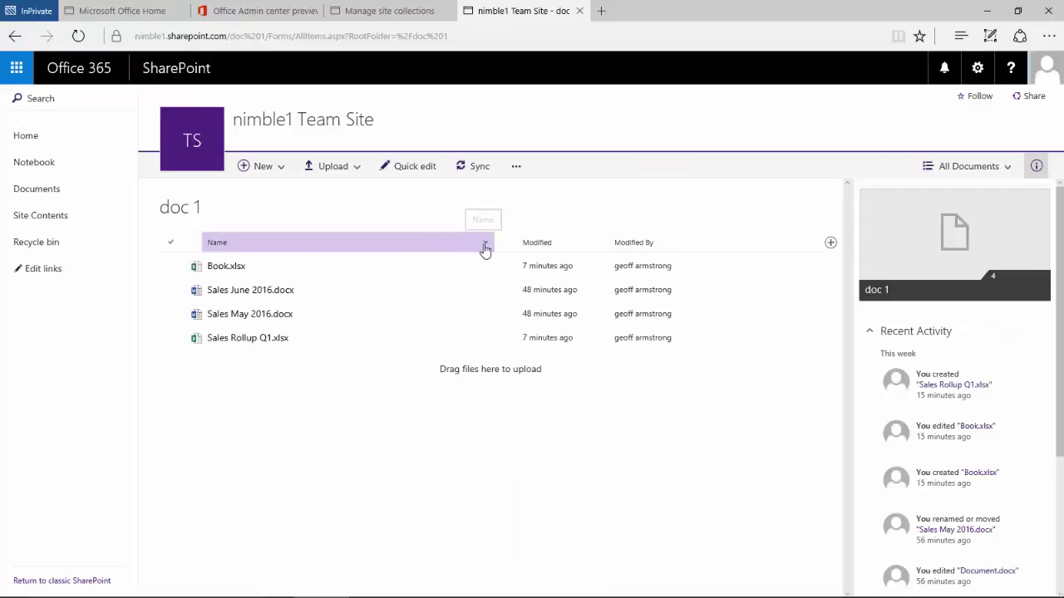
Move the Name column right of Modified, then back to the first position.
click(485, 249)
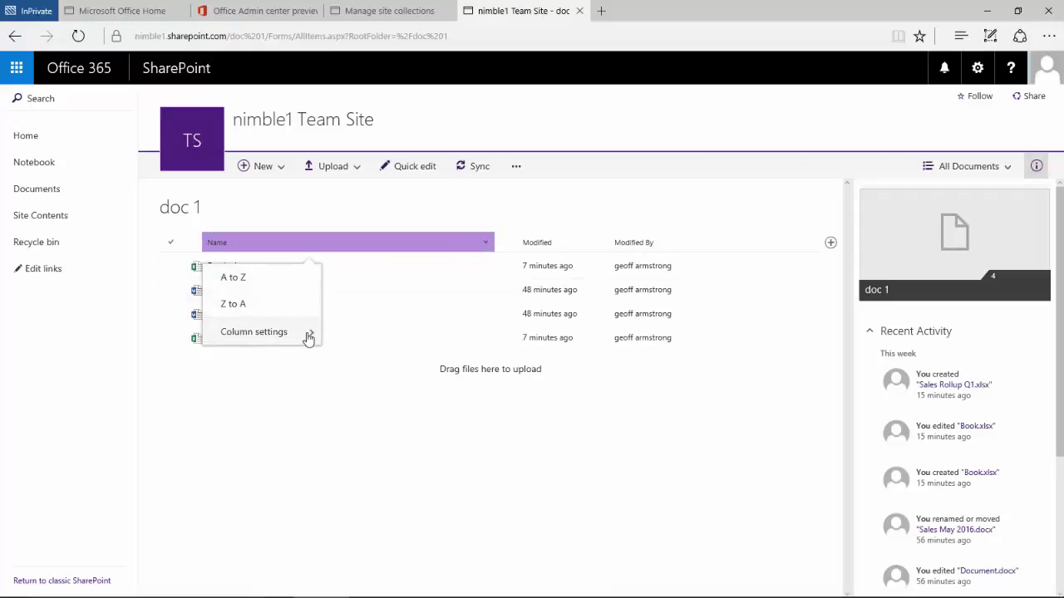
mouse_move(308, 338)
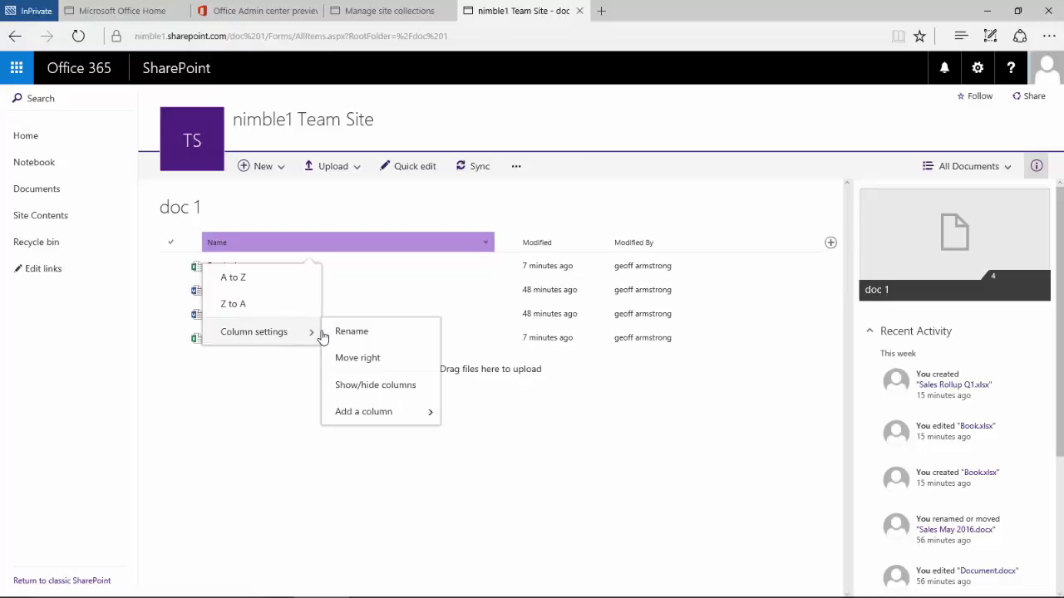
click(379, 359)
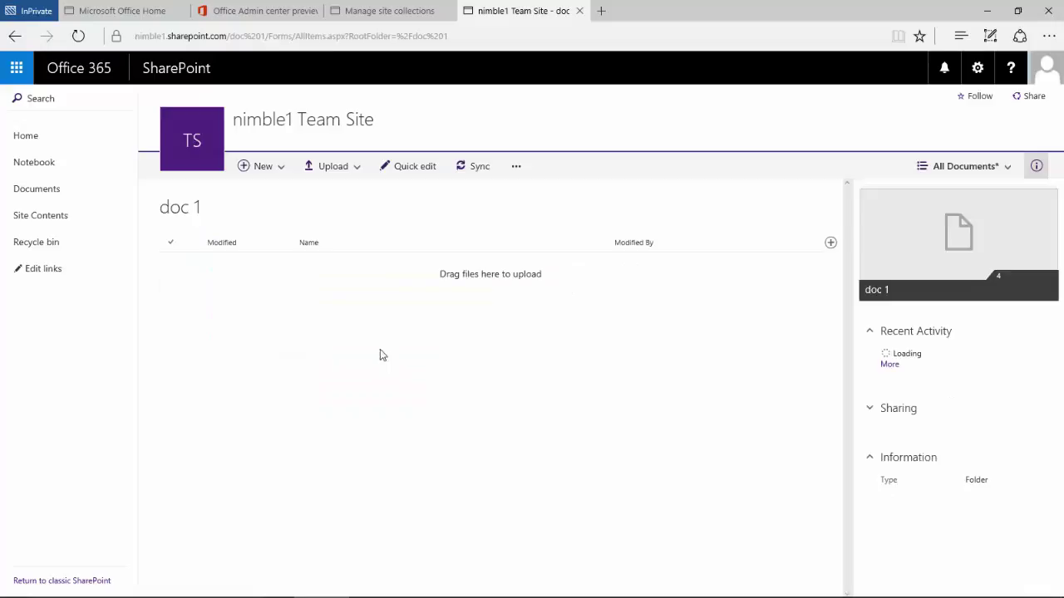
click(573, 248)
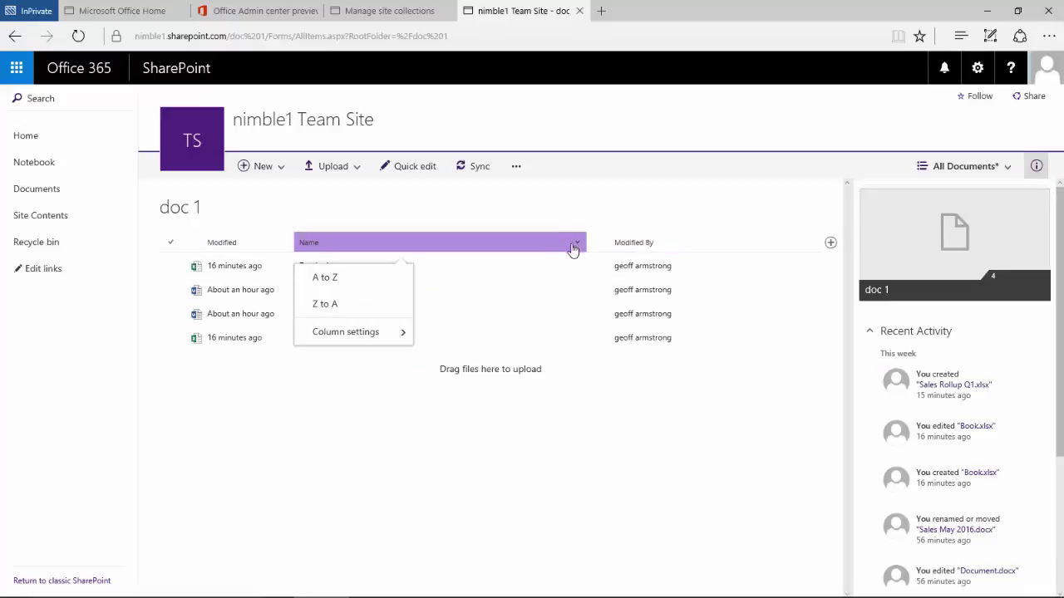
mouse_move(402, 333)
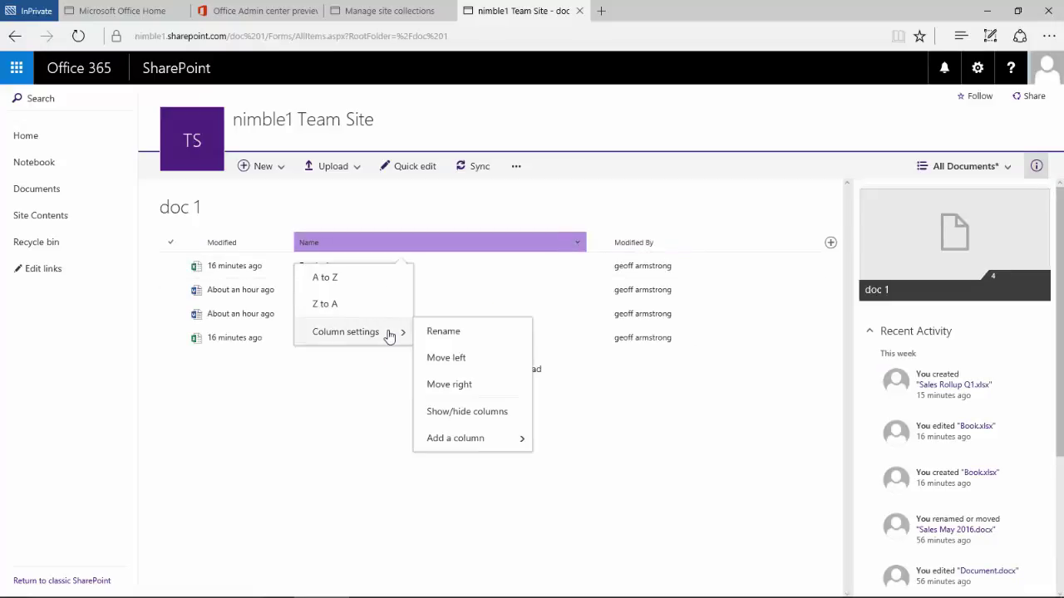
click(452, 359)
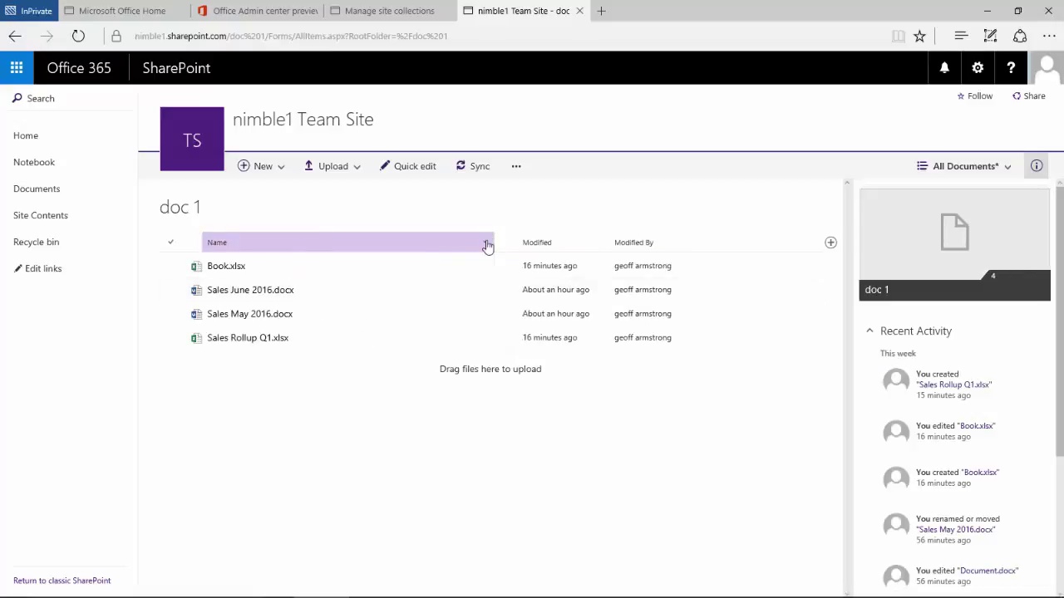
Browse the Name column's Column settings and Add a column options, then close the menu.
click(487, 245)
mouse_move(310, 334)
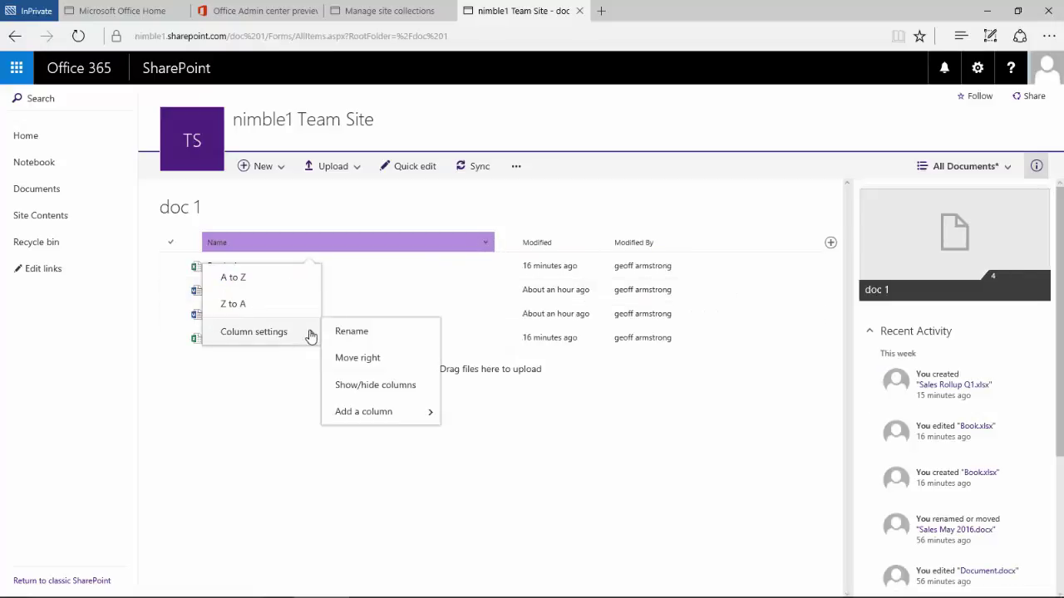
mouse_move(406, 421)
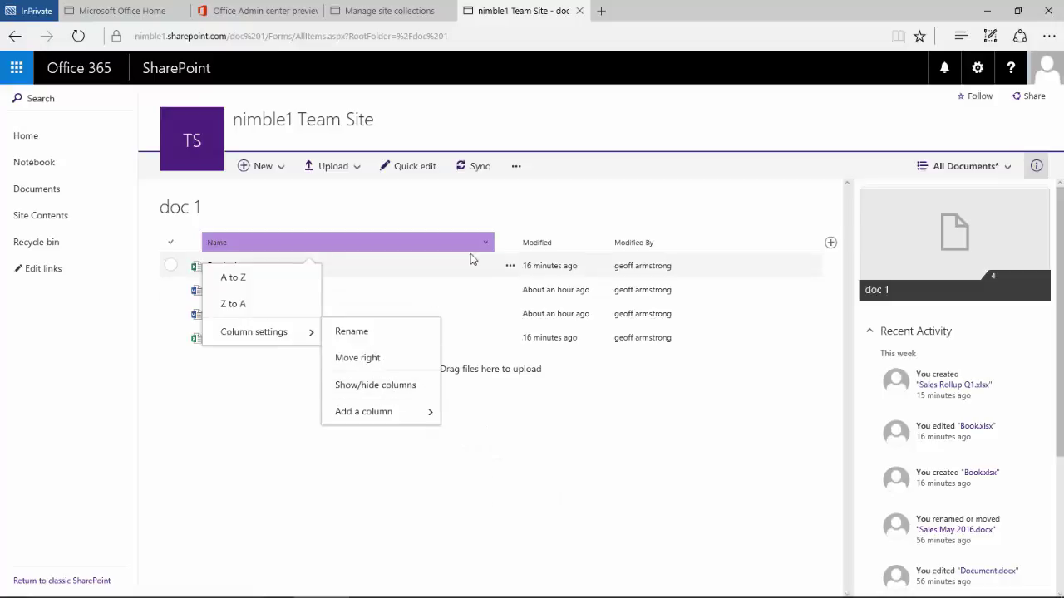
click(539, 209)
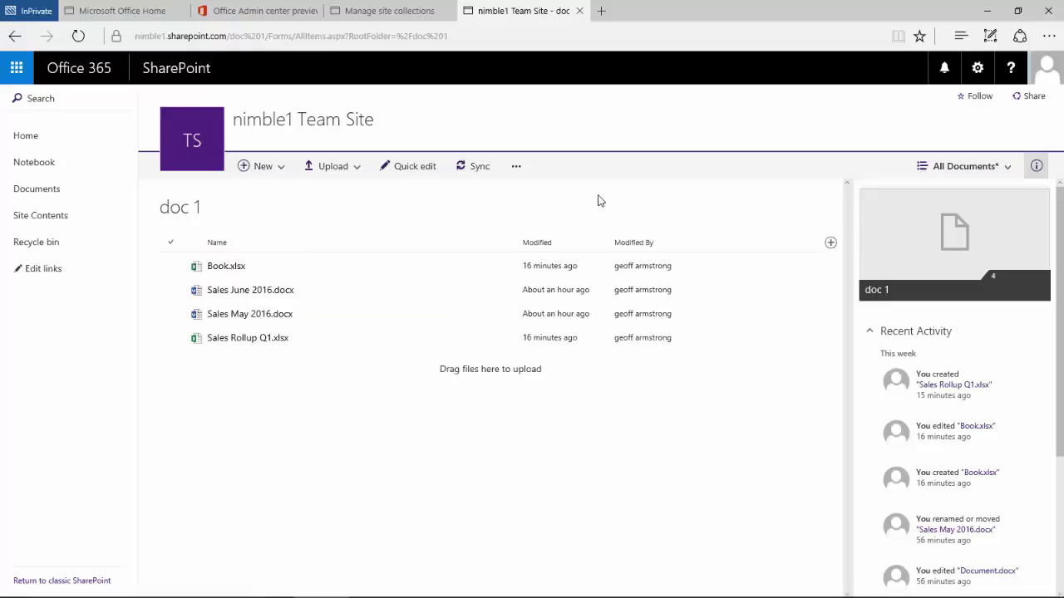
Hide the details pane, search for 'sale', view all results, then return to doc 1.
click(1036, 166)
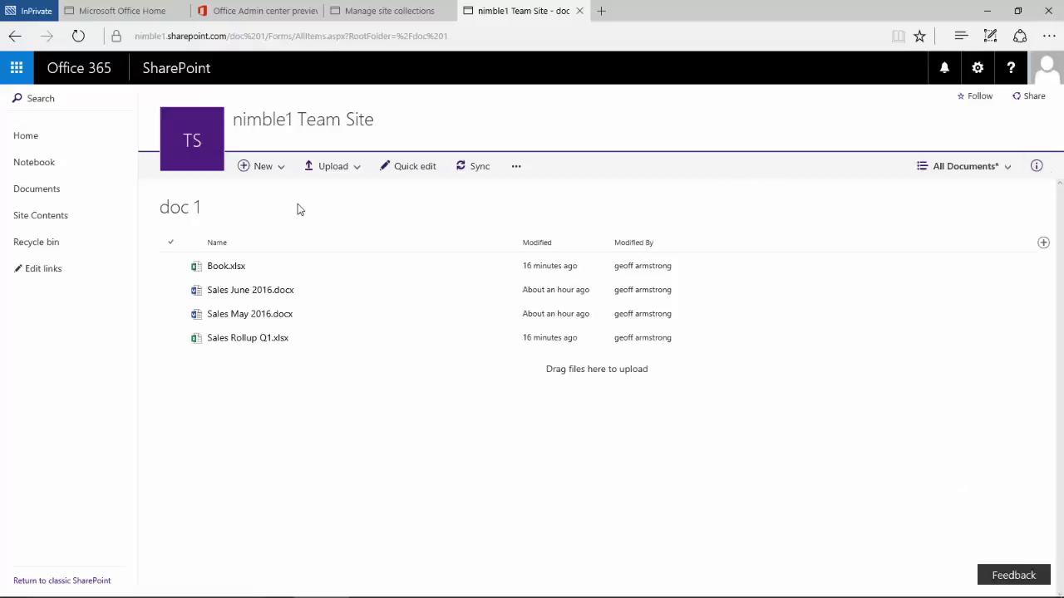
click(48, 98)
text(sale)
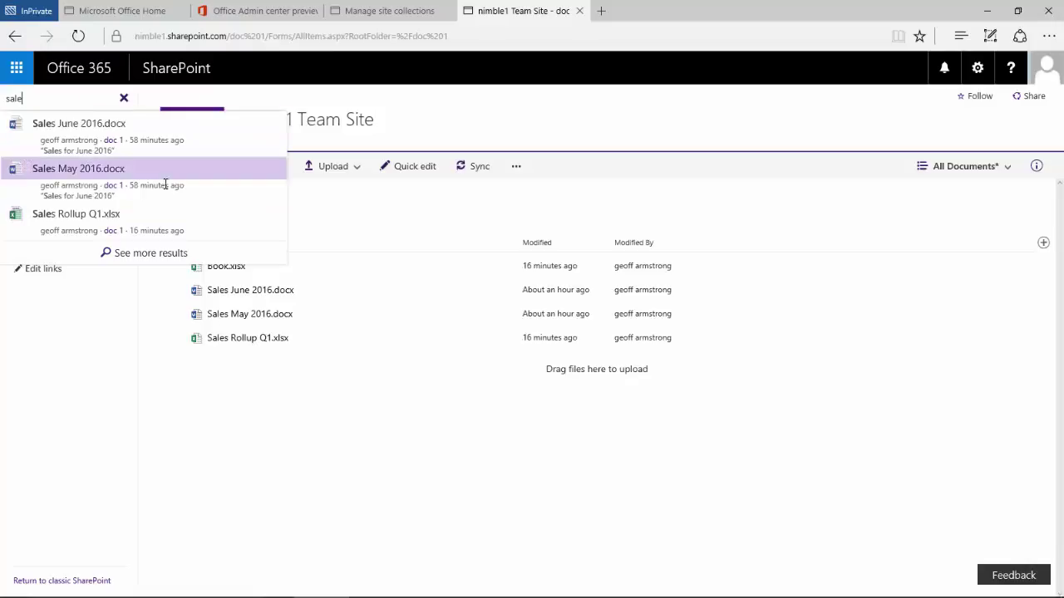
click(139, 259)
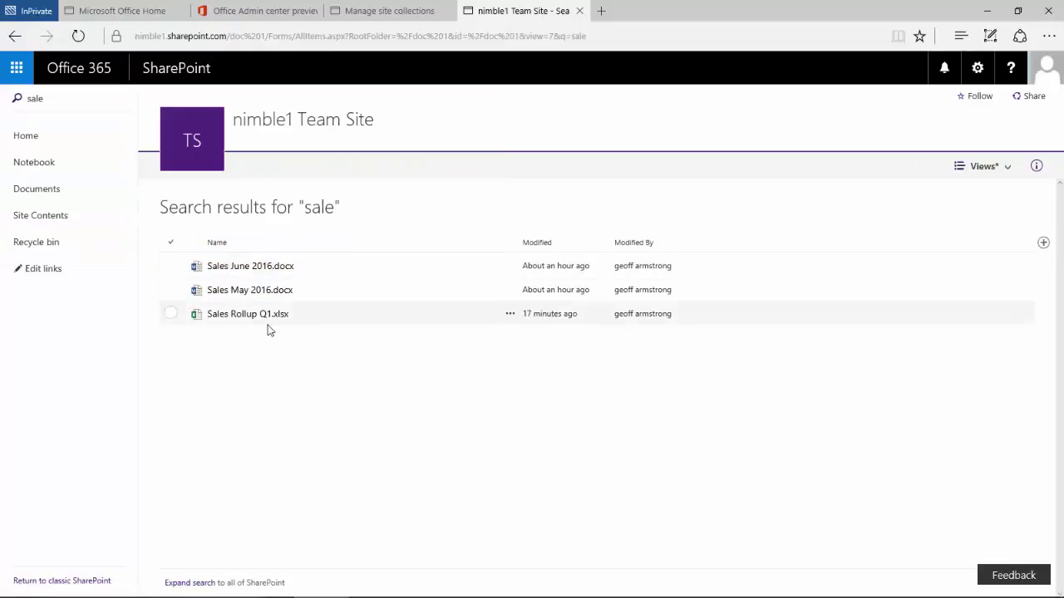
click(15, 36)
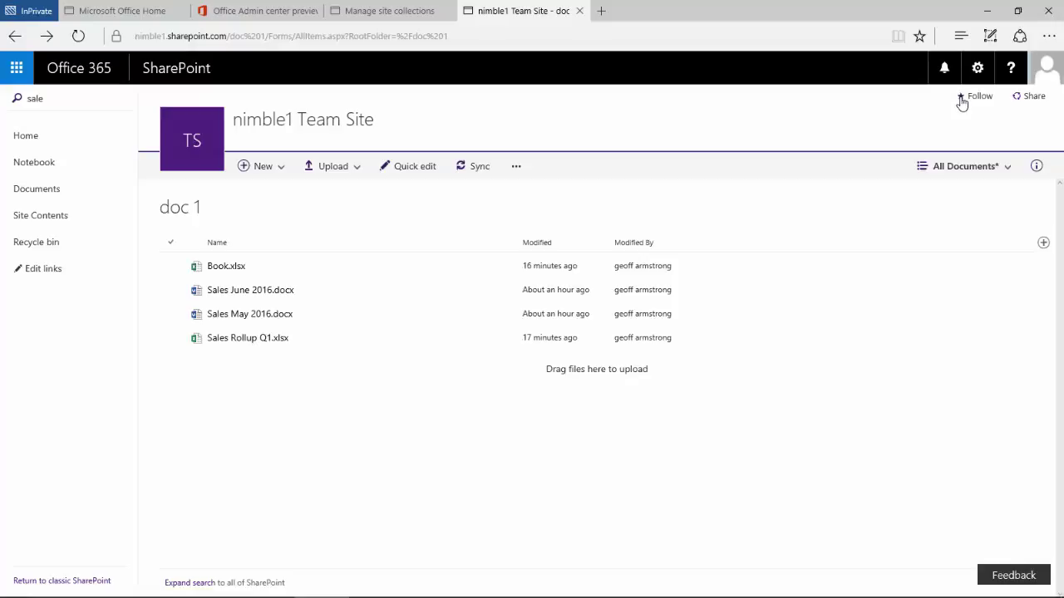
Glance at the site Share dialog, dismiss it, and expand the All Documents view menu.
click(1030, 97)
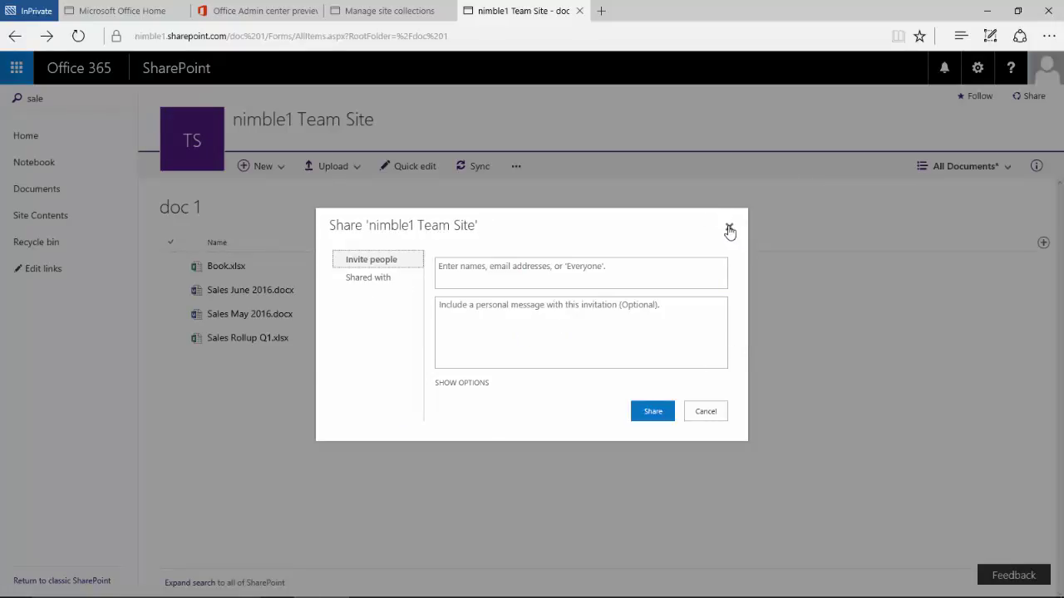
click(728, 230)
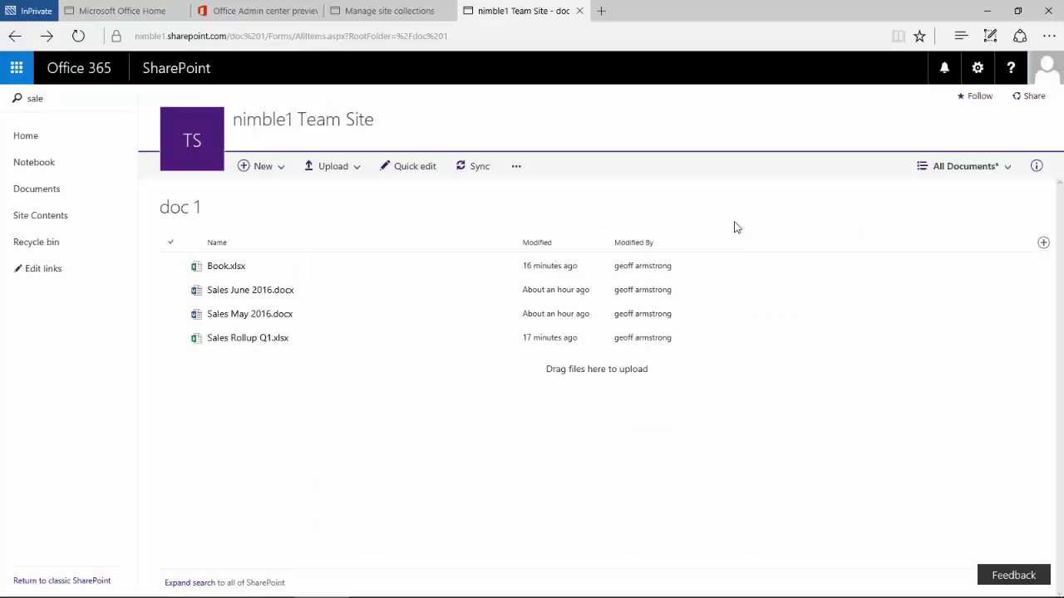
click(1004, 166)
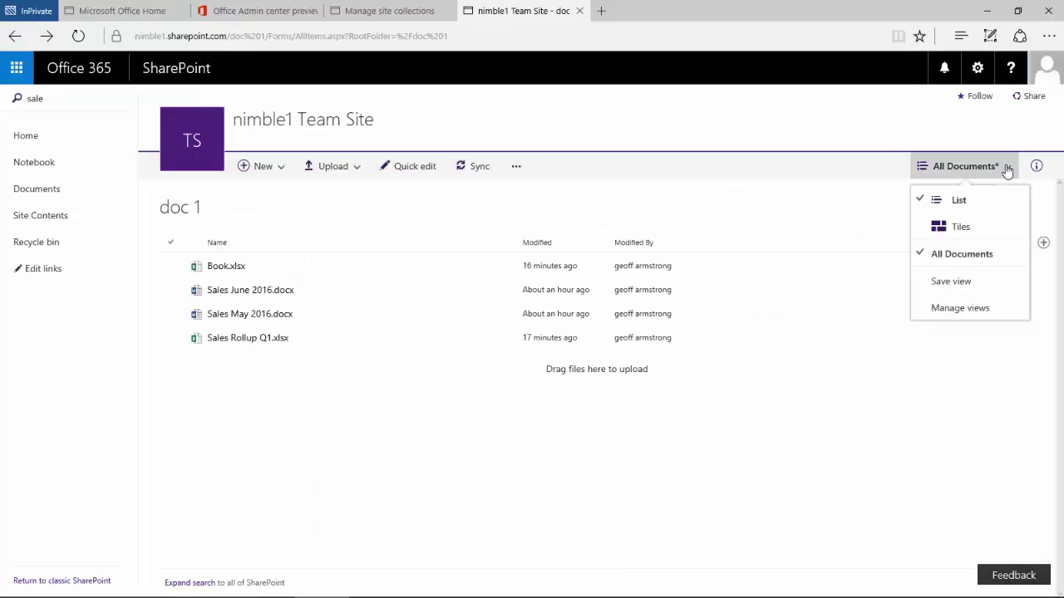
Choose Manage views to reach the doc 1 Settings page and review its sections.
click(951, 309)
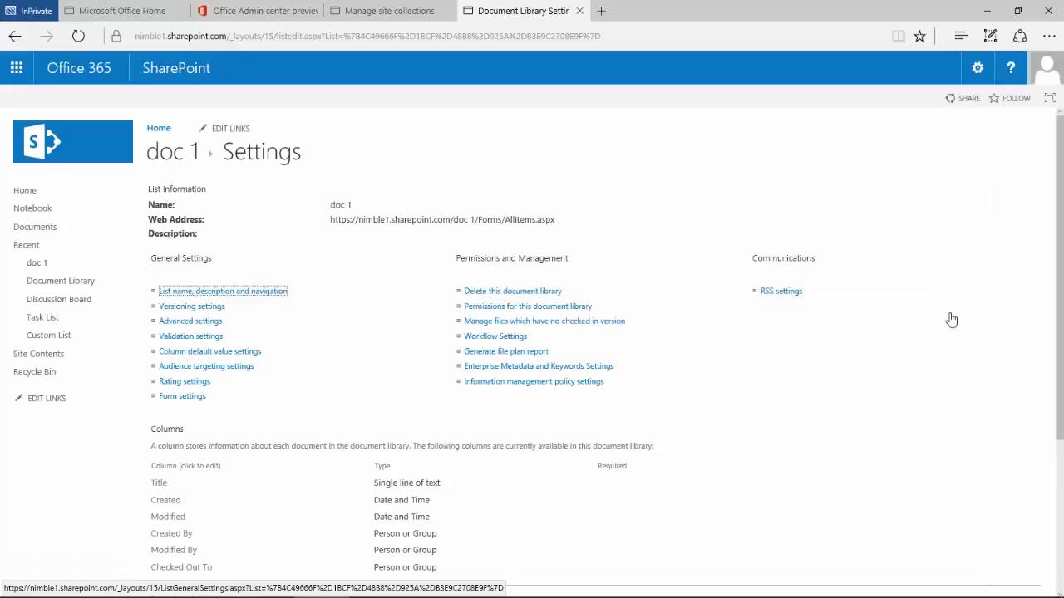
scroll(398, 355, down, 5)
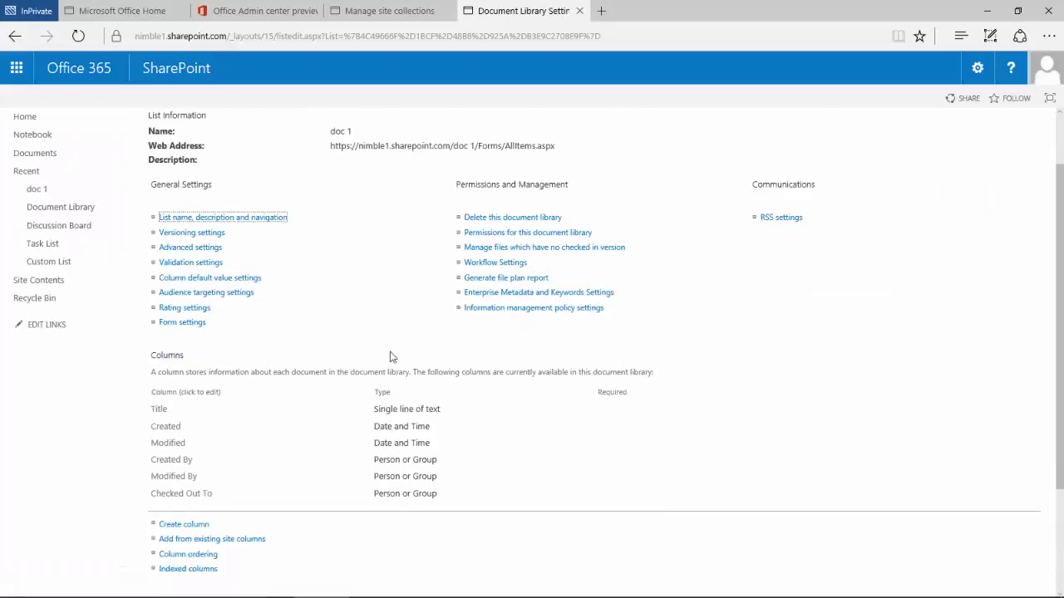
scroll(324, 407, up, 5)
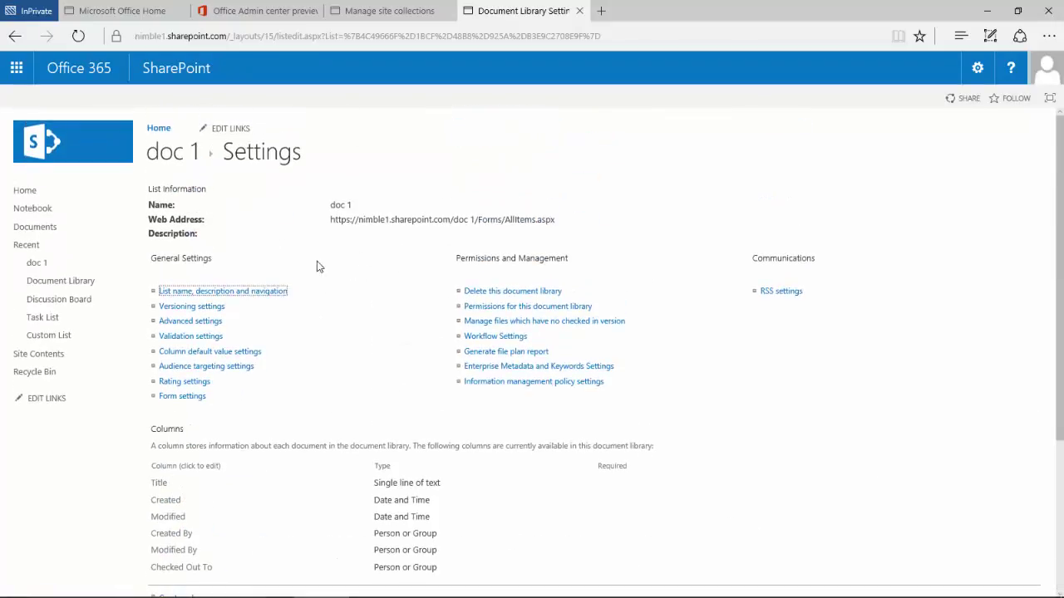
scroll(311, 316, down, 2)
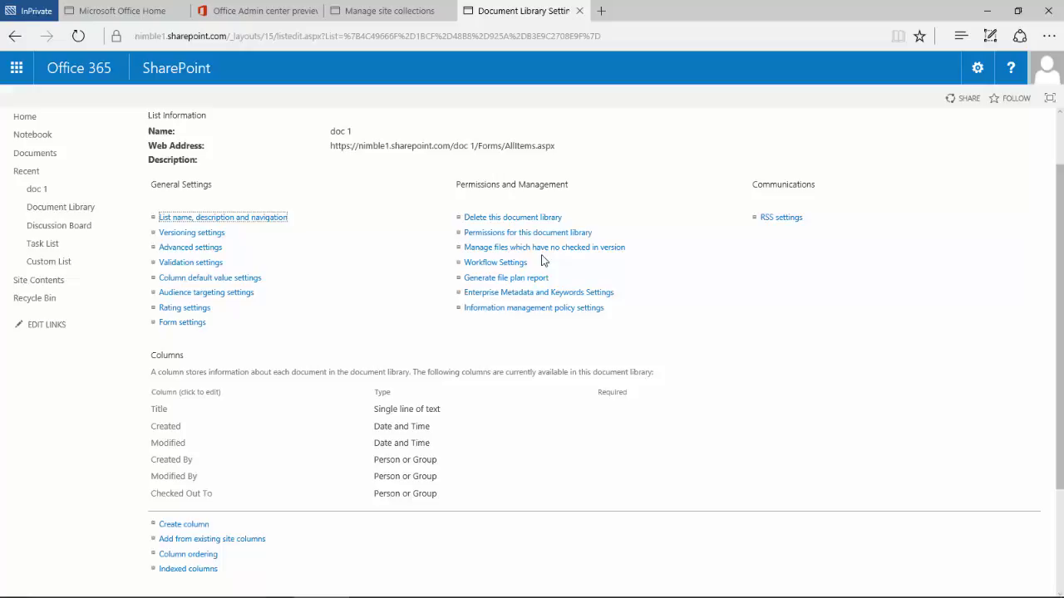
scroll(368, 333, down, 2)
scroll(361, 385, up, 3)
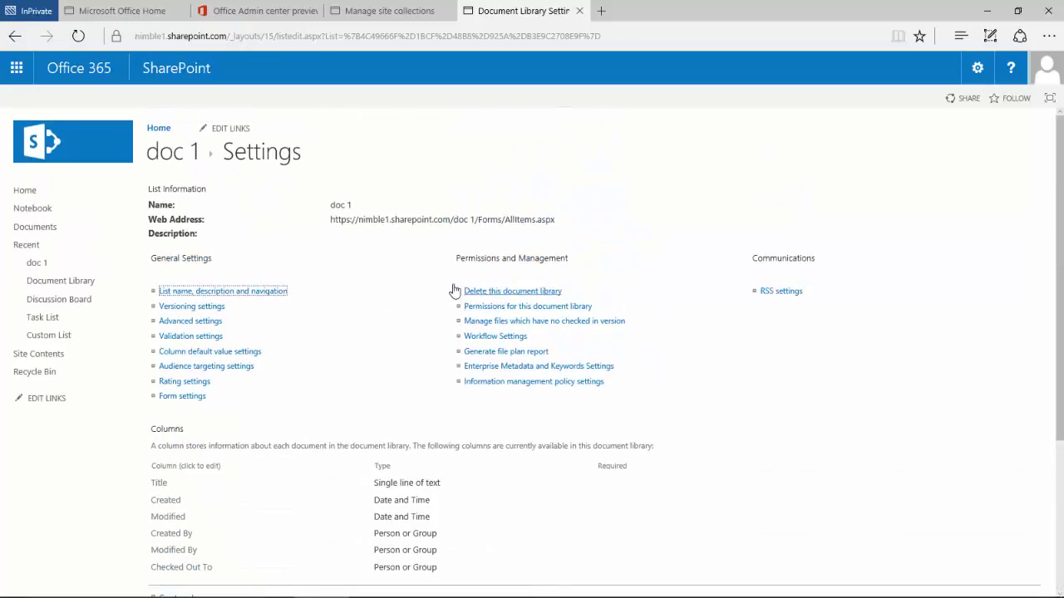
Use the browser Back button to return to the doc 1 library listing.
click(16, 36)
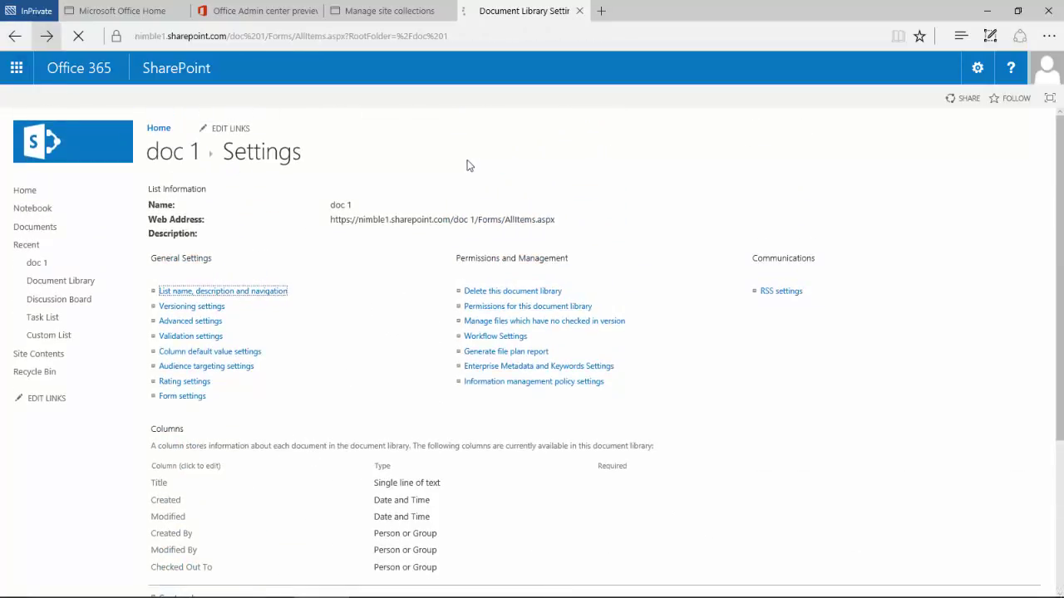